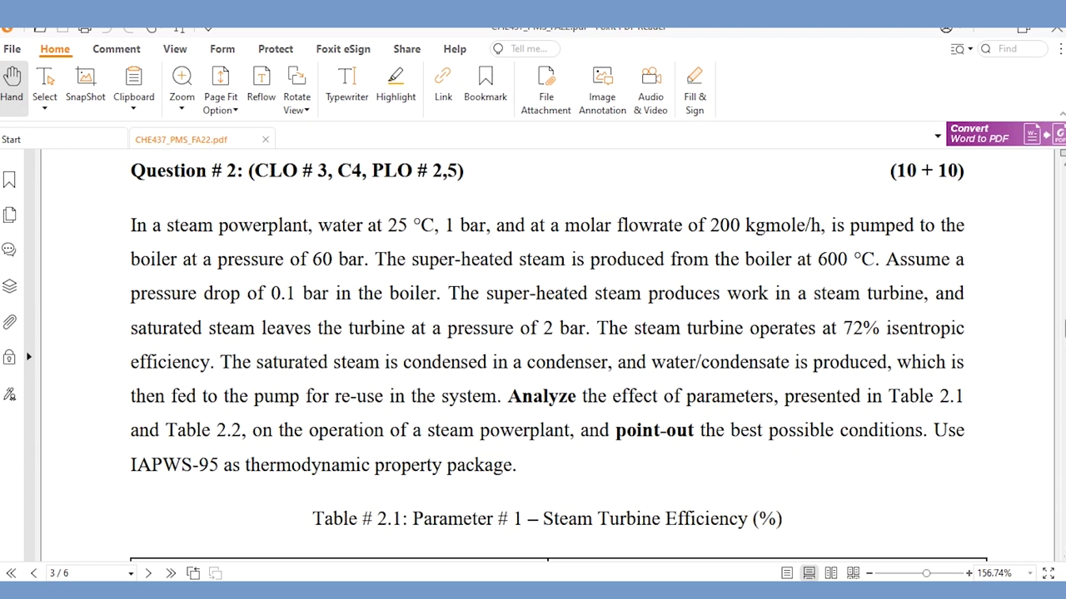
Read the steam powerplant problem statement in Question 2 through Tables 2.1 and 2.2
{"action": "scroll", "coordinate": [1052, 509], "scroll_direction": "down", "scroll_amount": 1}
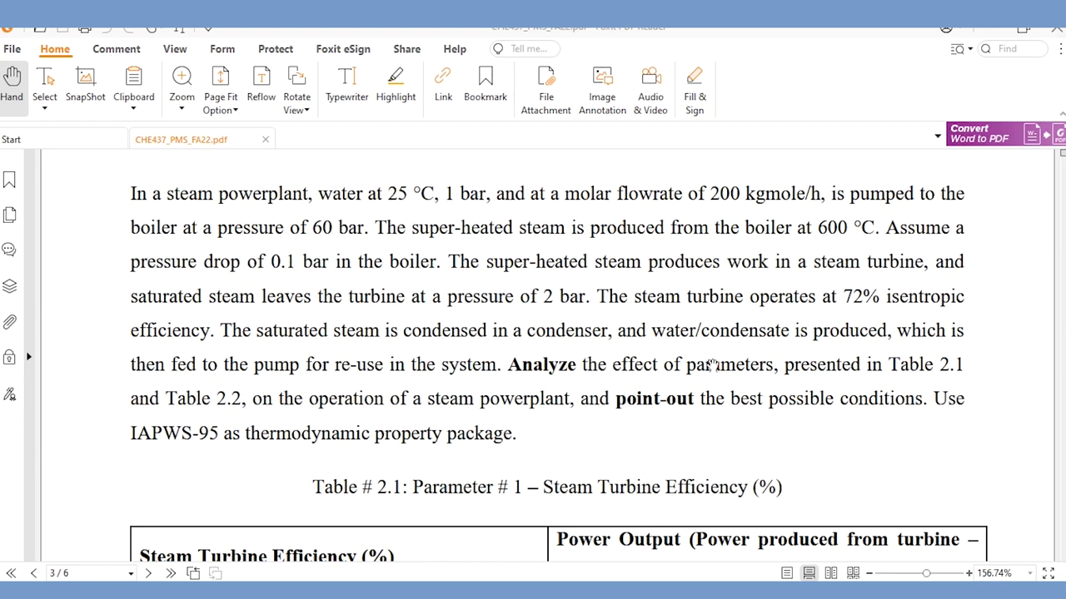
{"action": "scroll", "coordinate": [728, 359], "scroll_direction": "down", "scroll_amount": 1}
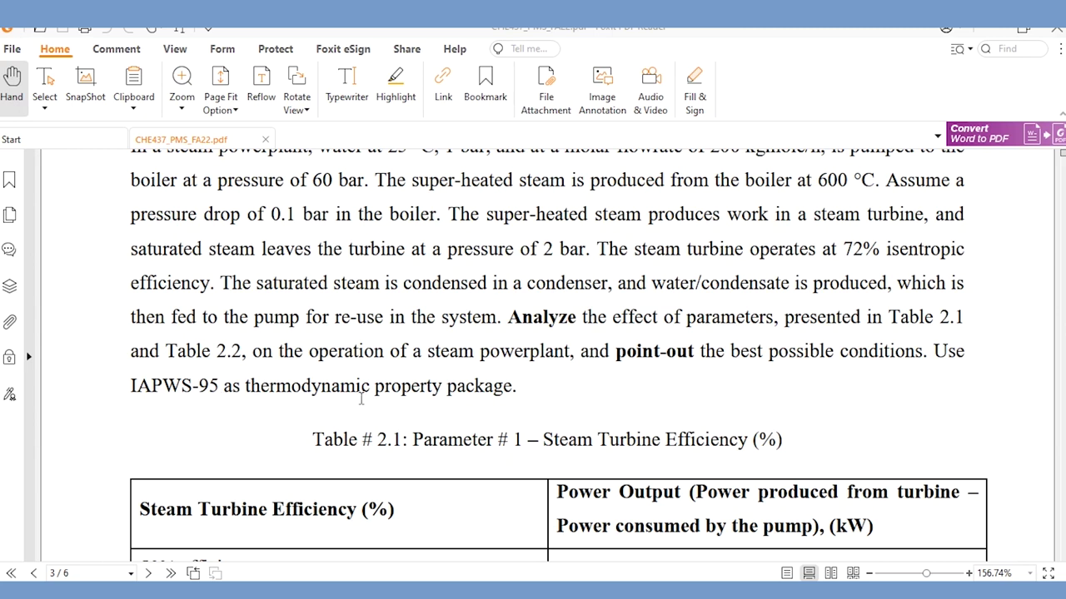
{"action": "scroll", "coordinate": [471, 379], "scroll_direction": "down", "scroll_amount": 3}
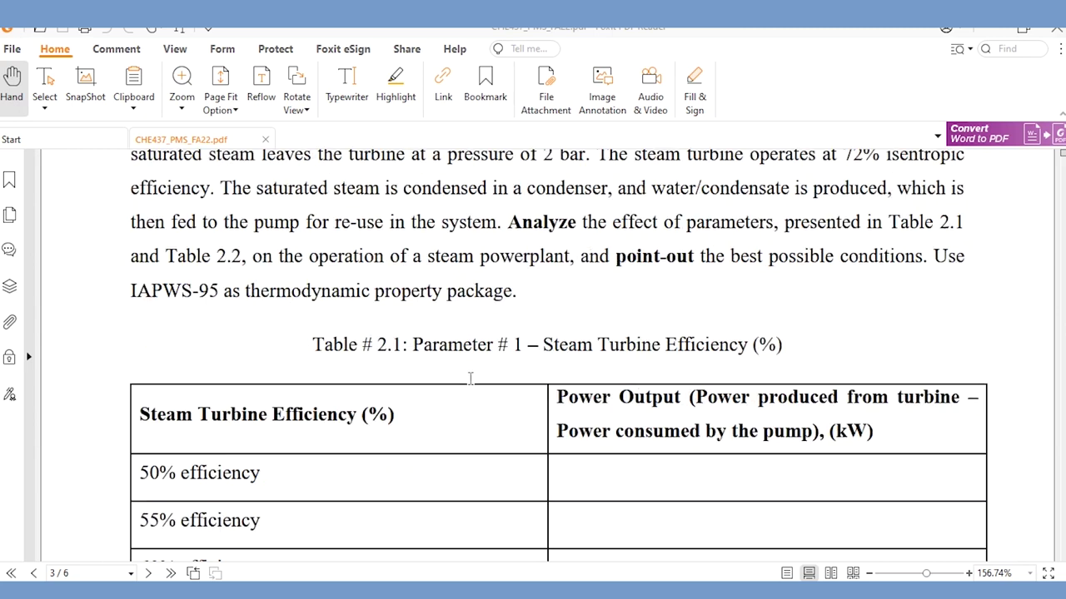
{"action": "scroll", "coordinate": [470, 379], "scroll_direction": "down", "scroll_amount": 5}
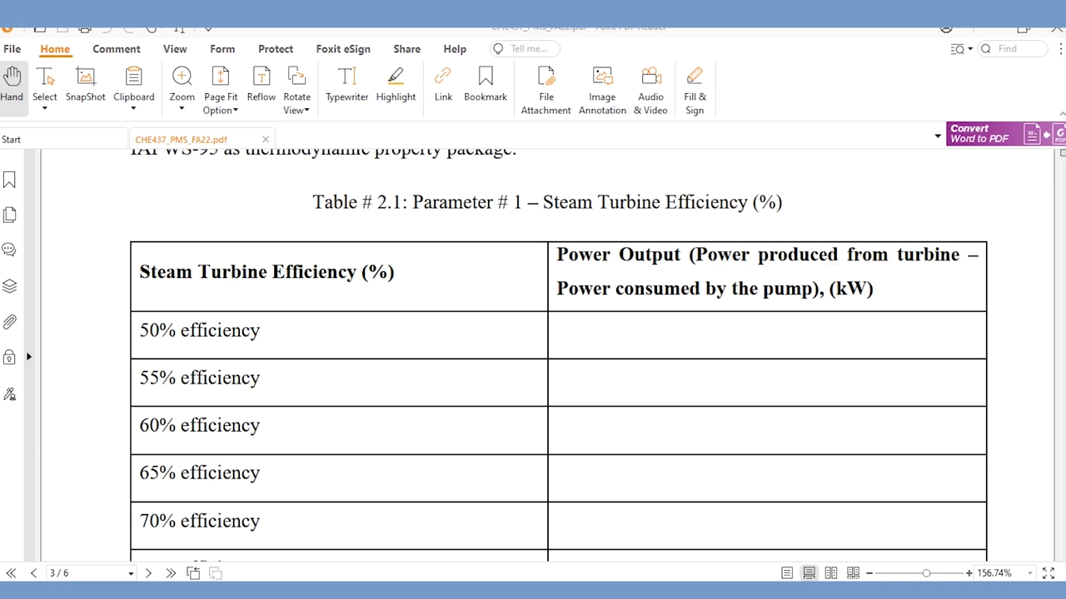
{"action": "scroll", "coordinate": [721, 464], "scroll_direction": "down", "scroll_amount": 10}
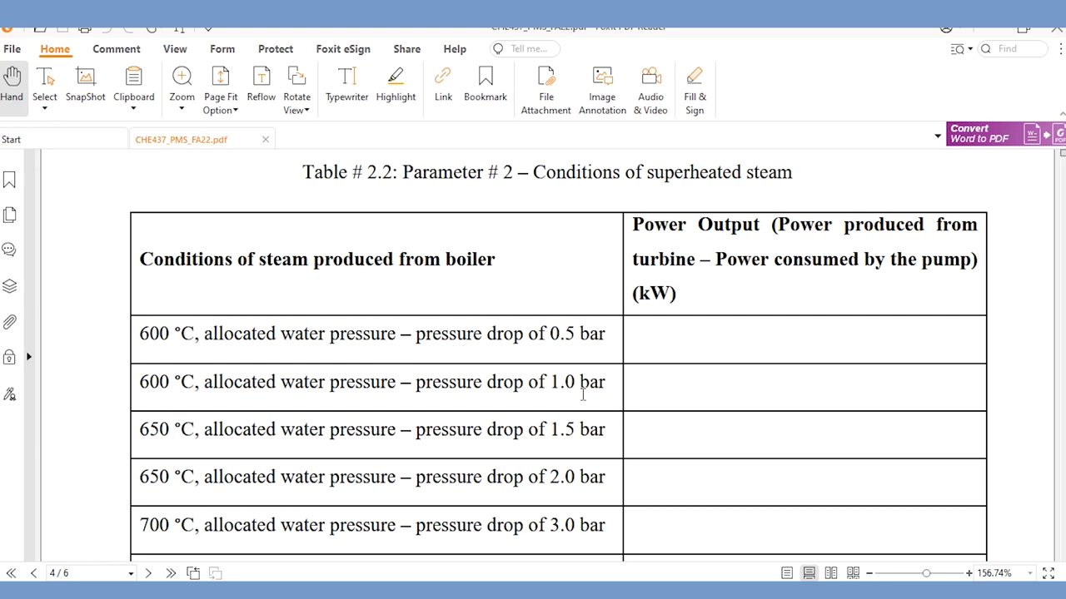
{"action": "scroll", "coordinate": [606, 509], "scroll_direction": "down", "scroll_amount": 1}
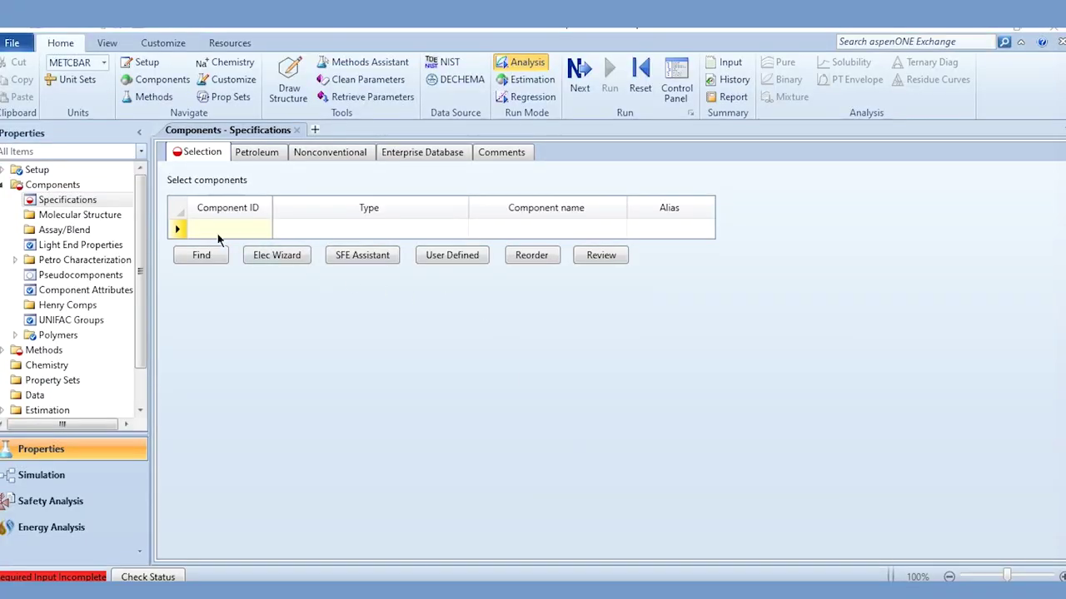
Switch to Aspen Plus, add WATER as the component and proceed to the property method specifications
{"action": "left_click", "coordinate": [227, 229]}
{"action": "type", "text": "WATER"}
{"action": "key", "text": "Return"}
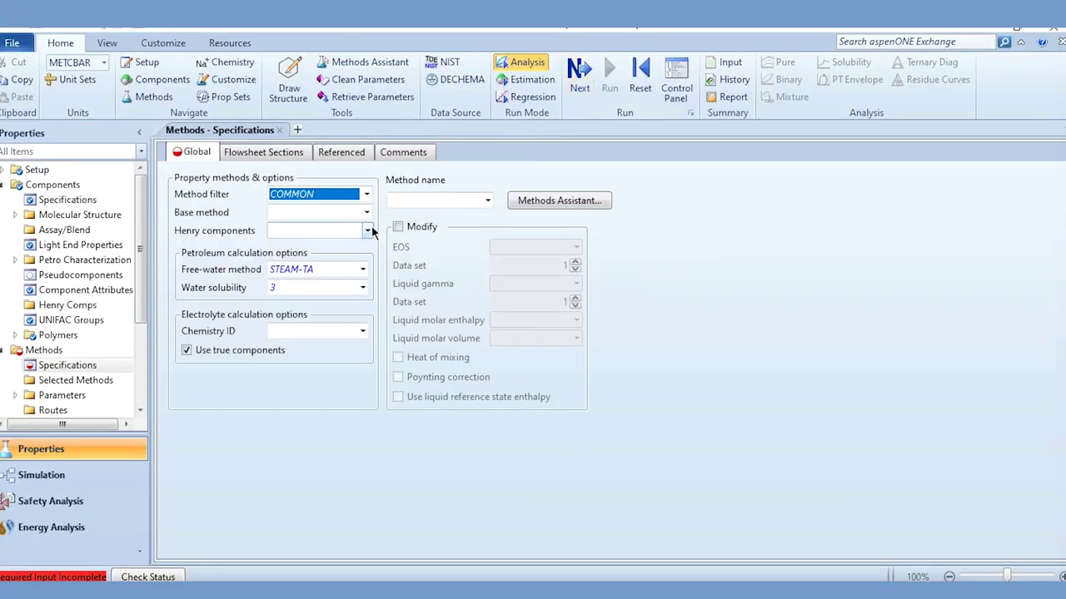
Set the base property method to IAPWS-95 and go to the simulation environment
{"action": "left_click", "coordinate": [366, 212]}
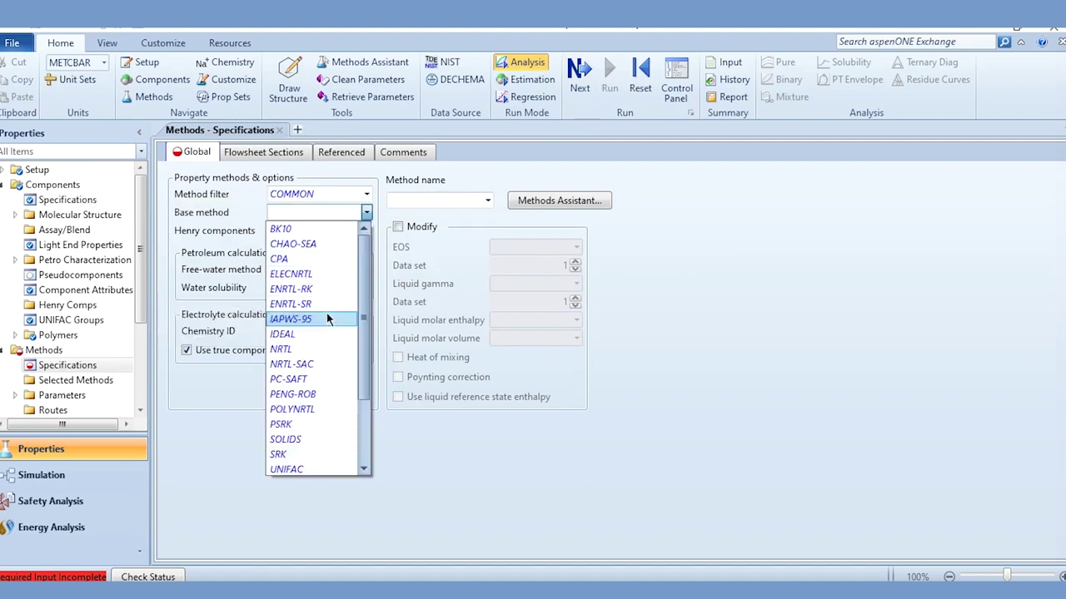
{"action": "left_click", "coordinate": [299, 325]}
{"action": "left_click", "coordinate": [610, 77]}
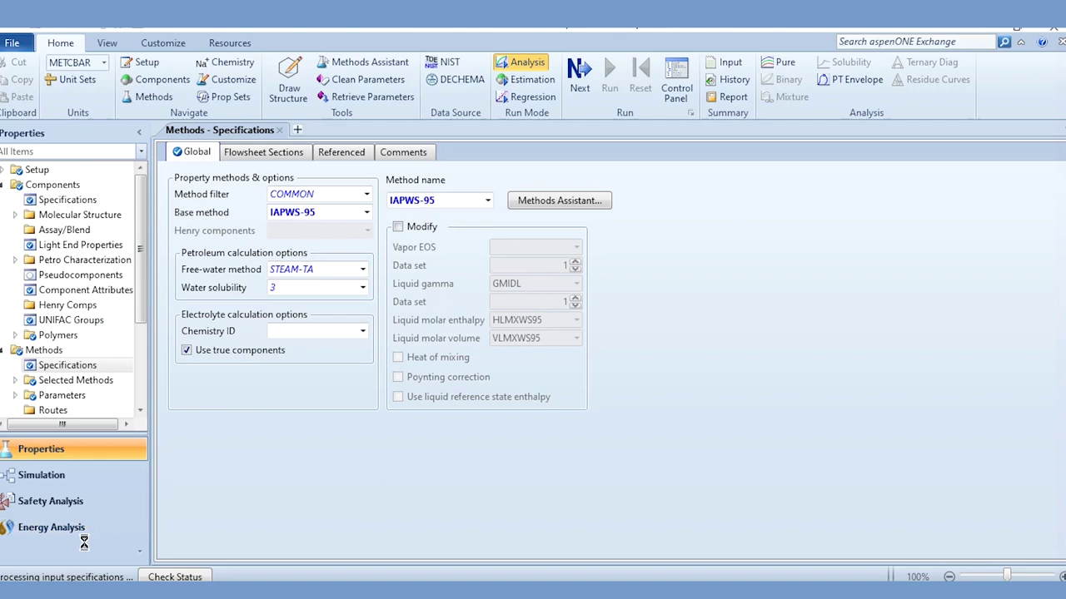
{"action": "left_click", "coordinate": [83, 486]}
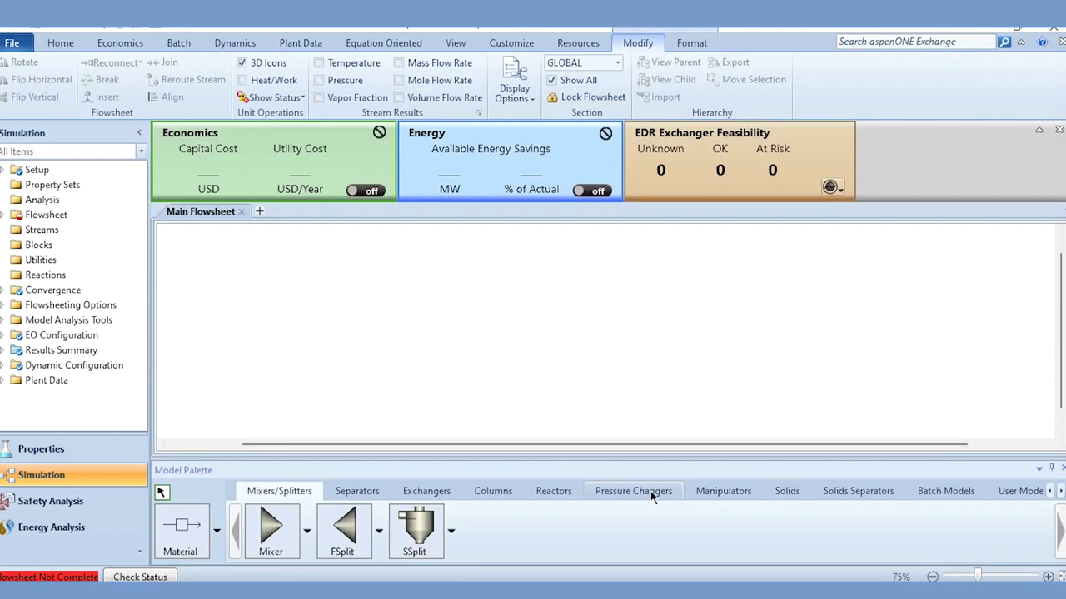
Place a Pump block in the upper left area of the flowsheet and name it PUMP
{"action": "left_click", "coordinate": [651, 490]}
{"action": "left_click", "coordinate": [283, 539]}
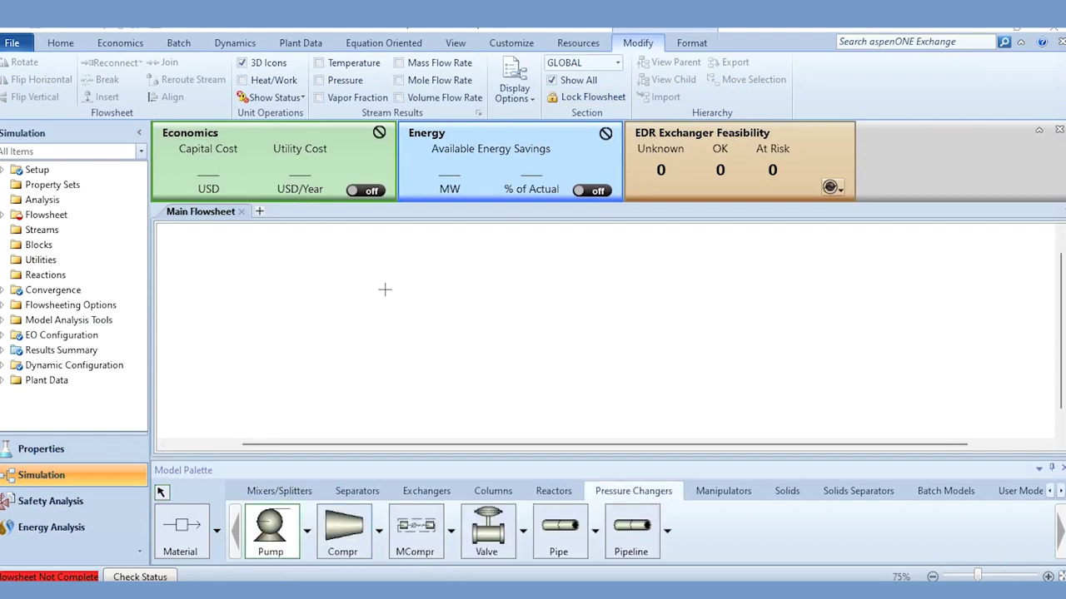
{"action": "left_click", "coordinate": [385, 289]}
{"action": "type", "text": "PUMP"}
{"action": "key", "text": "Return"}
{"action": "right_click", "coordinate": [433, 306]}
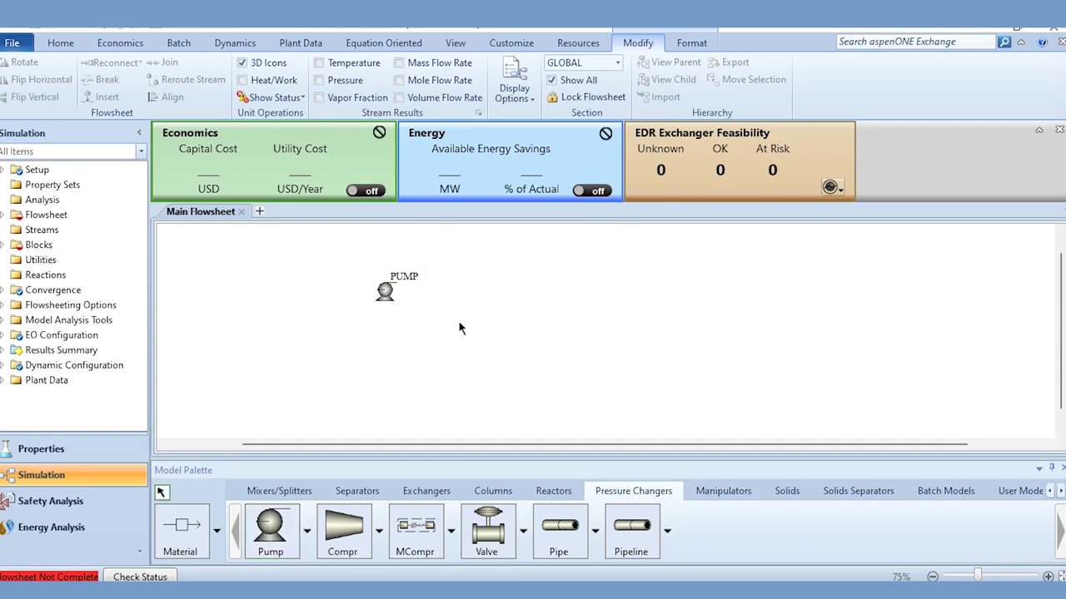
Place a Heater block to the right of the pump on the flowsheet and name it BOILER
{"action": "left_click", "coordinate": [424, 490]}
{"action": "left_click", "coordinate": [281, 529]}
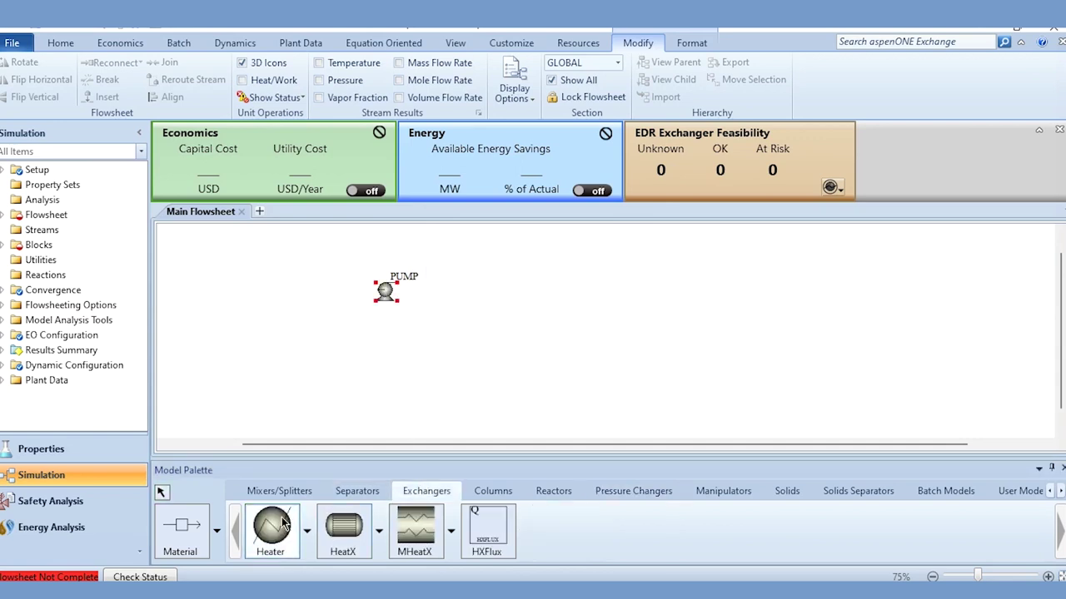
{"action": "left_click", "coordinate": [688, 283]}
{"action": "type", "text": "BOILER"}
{"action": "key", "text": "Return"}
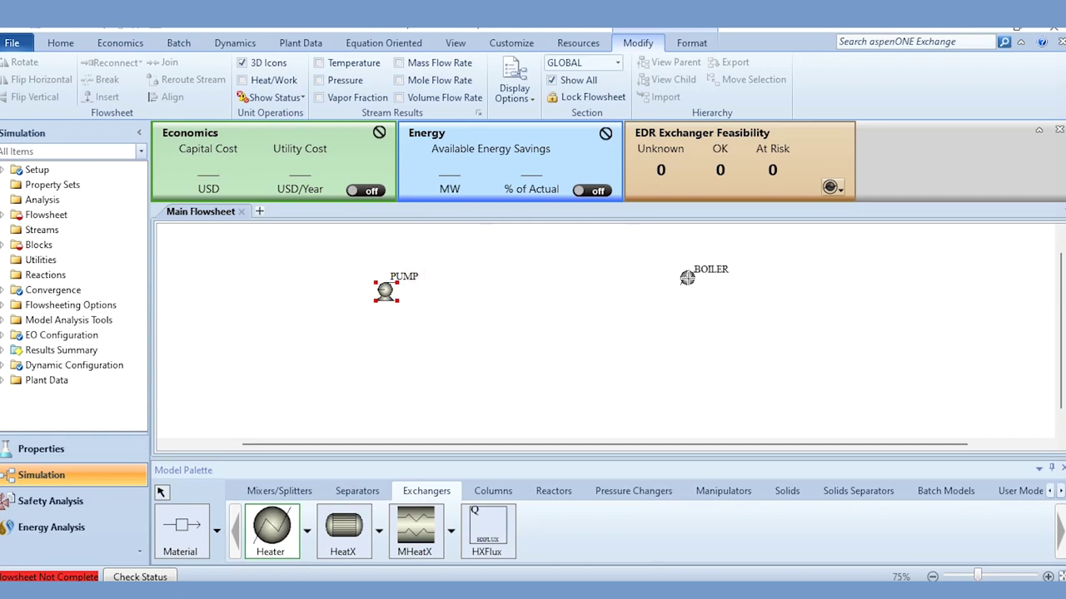
Place a second Heater block below the pump and name it COND
{"action": "left_click", "coordinate": [388, 379]}
{"action": "type", "text": "COND"}
{"action": "key", "text": "Return"}
{"action": "right_click", "coordinate": [471, 369]}
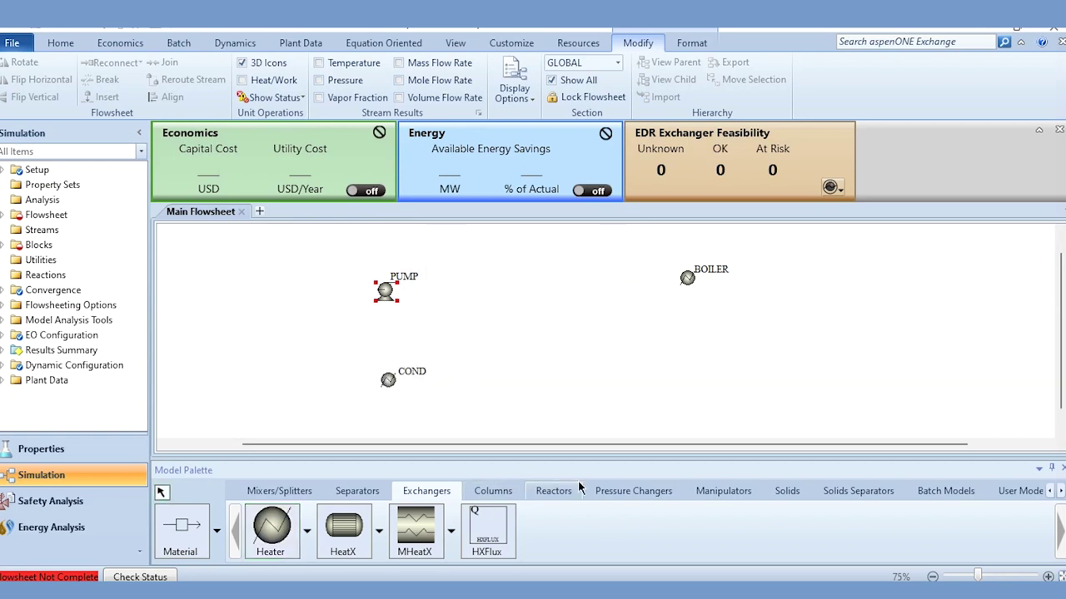
Place a Compr block below the boiler and name it TURBINE
{"action": "left_click", "coordinate": [633, 491]}
{"action": "left_click", "coordinate": [379, 531]}
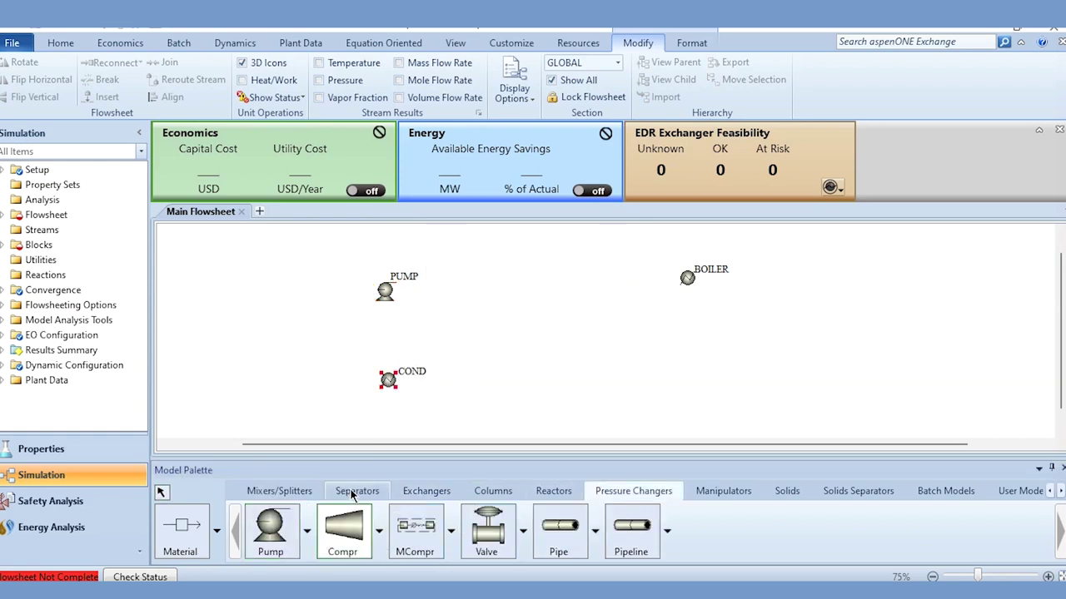
{"action": "left_click", "coordinate": [351, 491]}
{"action": "left_click", "coordinate": [688, 375]}
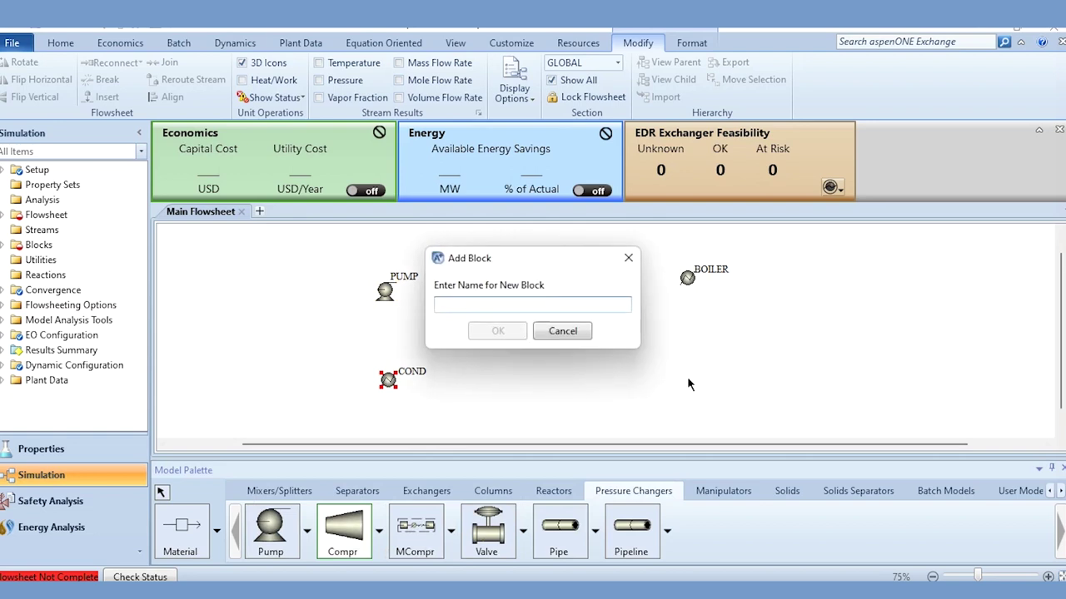
{"action": "type", "text": "TURBINE"}
{"action": "key", "text": "Return"}
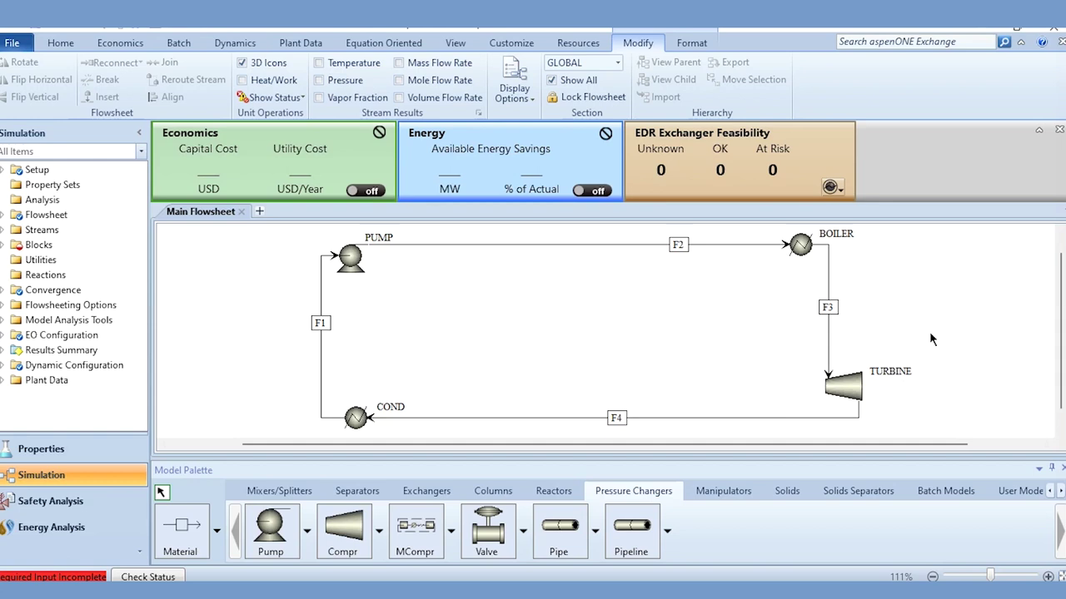
Specify stream F1 at 25 °C and 1 bar with a total mole flow rate of 2000 kmol/hr
{"action": "left_click", "coordinate": [322, 298]}
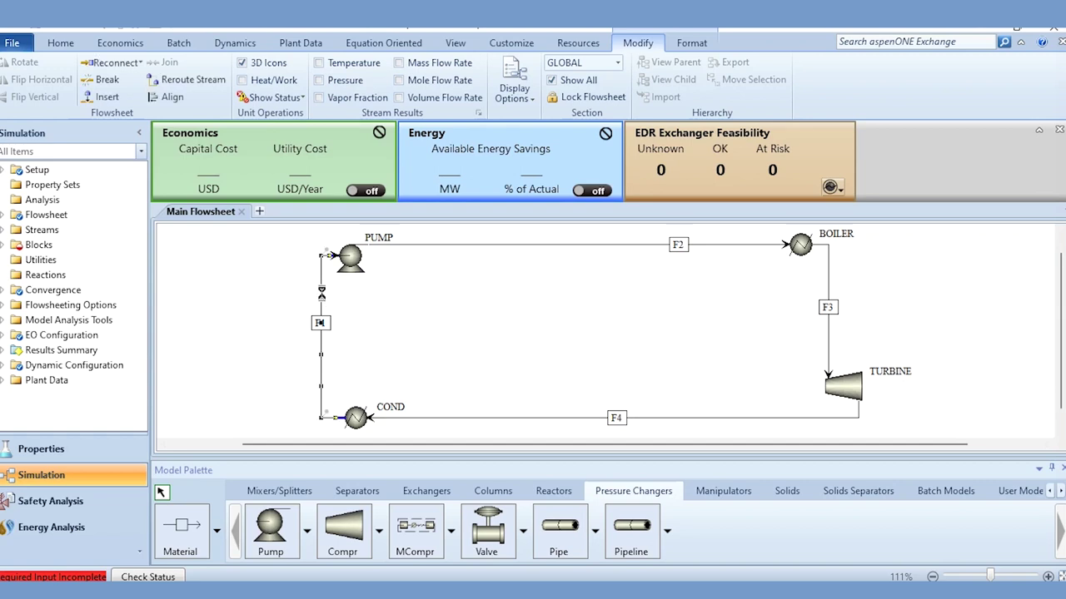
{"action": "double_click", "coordinate": [322, 298]}
{"action": "left_click", "coordinate": [327, 324]}
{"action": "type", "text": "25"}
{"action": "key", "text": "Tab"}
{"action": "type", "text": "1"}
{"action": "key", "text": "Tab"}
{"action": "key", "text": "Tab"}
{"action": "type", "text": "2000"}
{"action": "key", "text": "Tab"}
Define the composition of stream F1 on a Mole-Frac basis with a WATER value of 1
{"action": "key", "text": "Tab"}
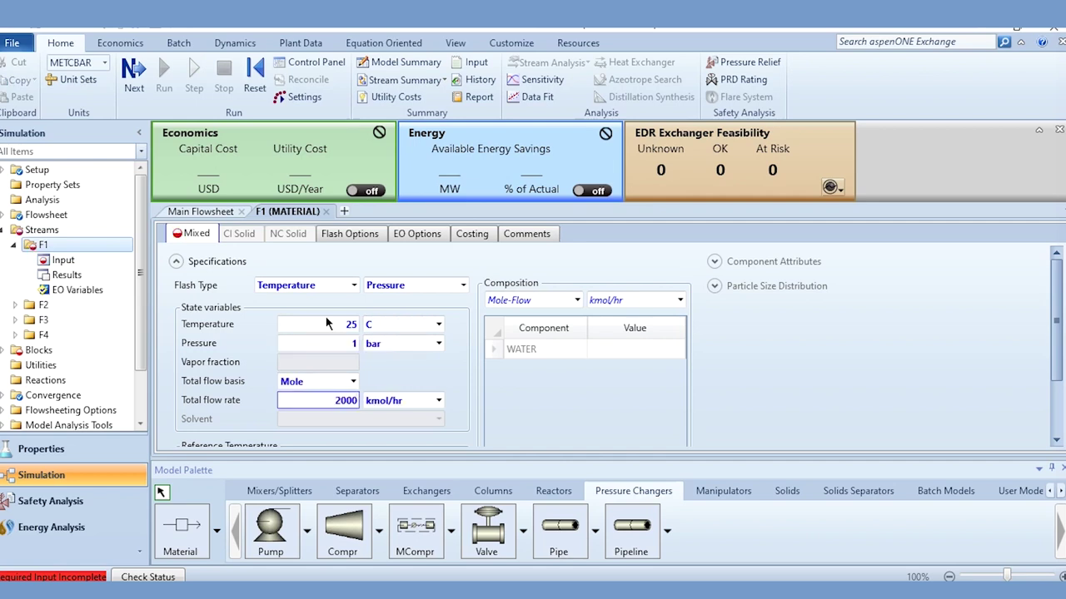
{"action": "key", "text": "Down"}
{"action": "key", "text": "Tab"}
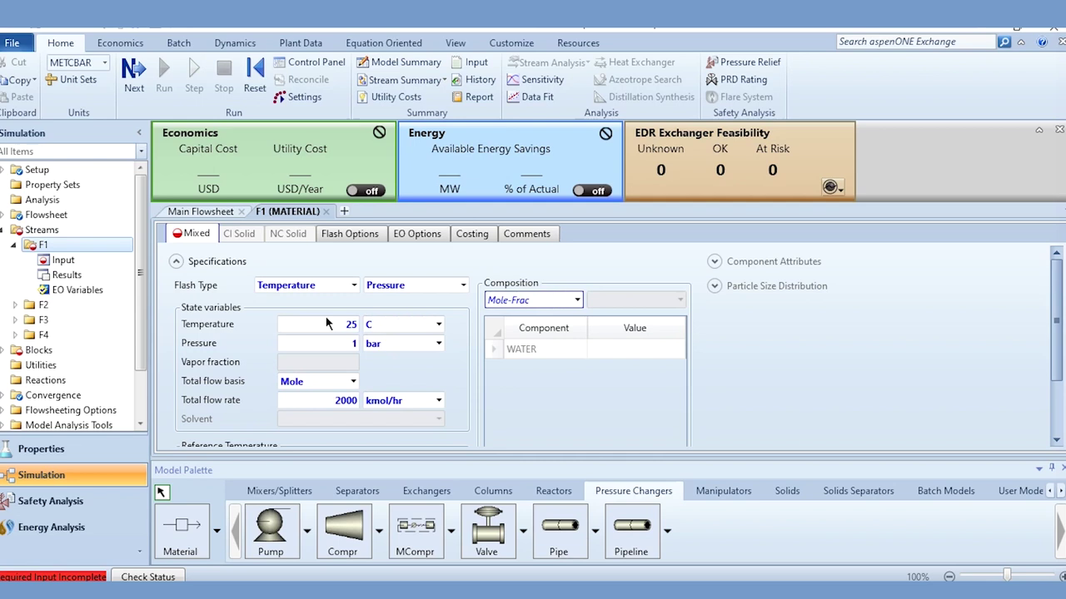
{"action": "type", "text": "1"}
{"action": "key", "text": "Return"}
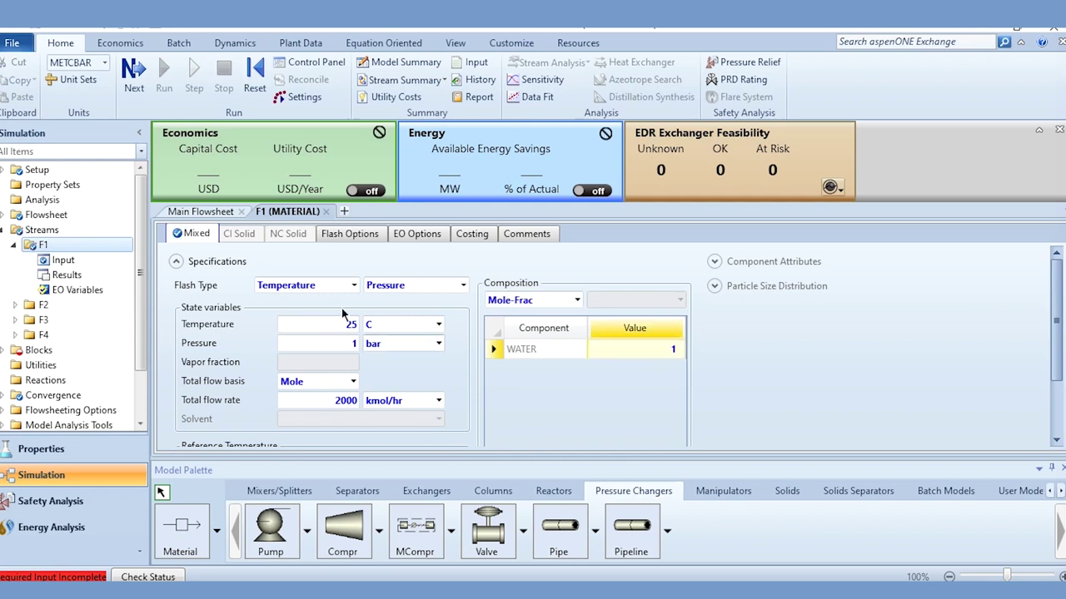
Open the PUMP block from the main flowsheet and set its discharge pressure to 60 bar
{"action": "left_click", "coordinate": [201, 211]}
{"action": "left_click", "coordinate": [360, 261]}
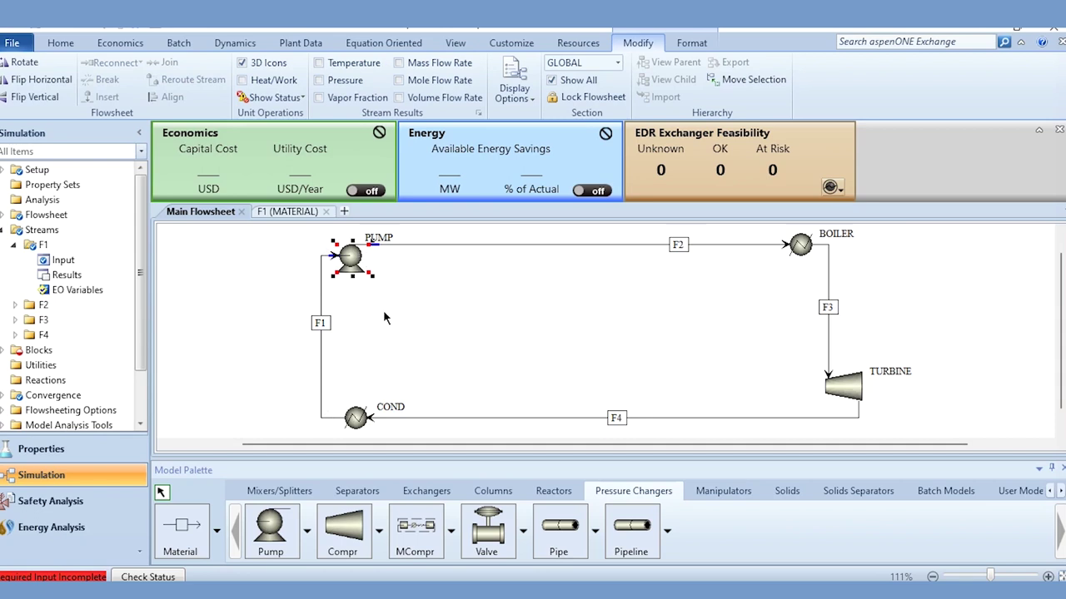
{"action": "double_click", "coordinate": [361, 261]}
{"action": "left_click", "coordinate": [337, 319]}
{"action": "type", "text": "60"}
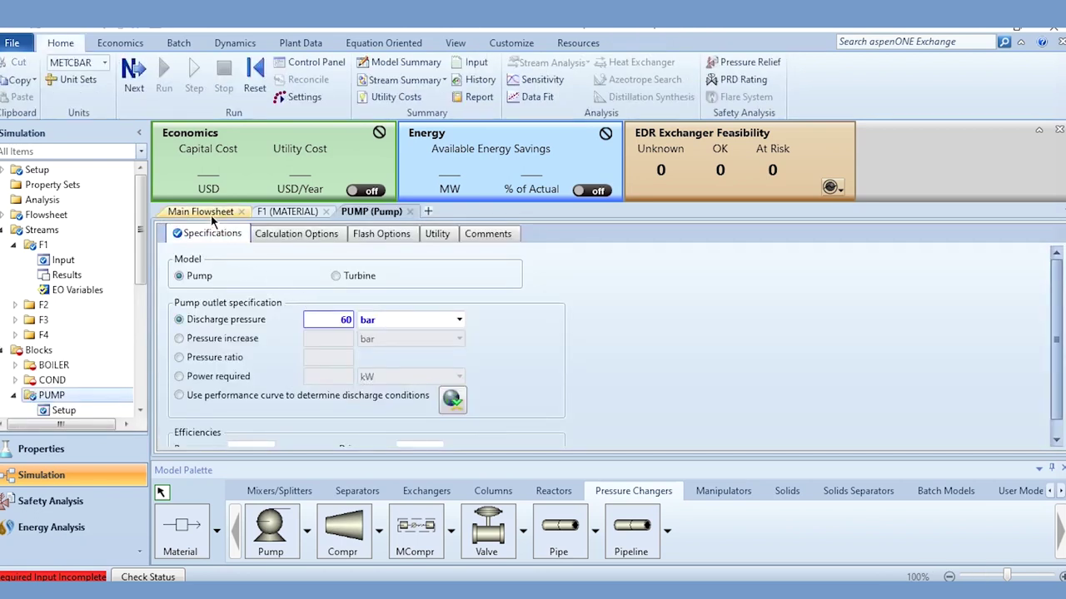
Open the BOILER block from the main flowsheet and set its temperature to 600 °C and pressure to -0.1 bar
{"action": "left_click", "coordinate": [204, 213]}
{"action": "double_click", "coordinate": [799, 244]}
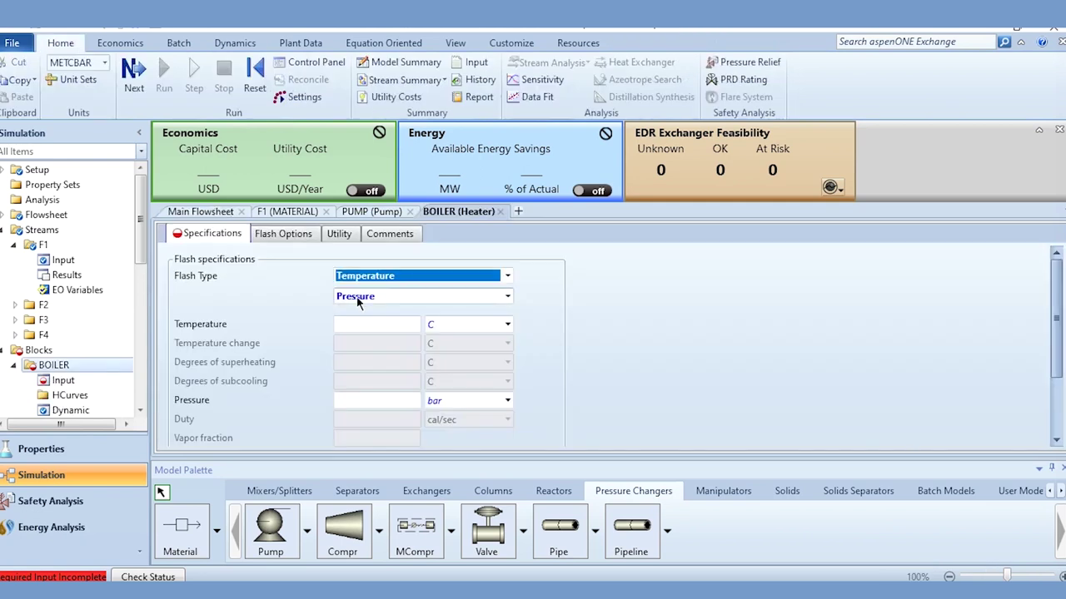
{"action": "left_click", "coordinate": [386, 324]}
{"action": "type", "text": "600"}
{"action": "key", "text": "Tab"}
{"action": "key", "text": "Tab"}
{"action": "type", "text": "-0.1"}
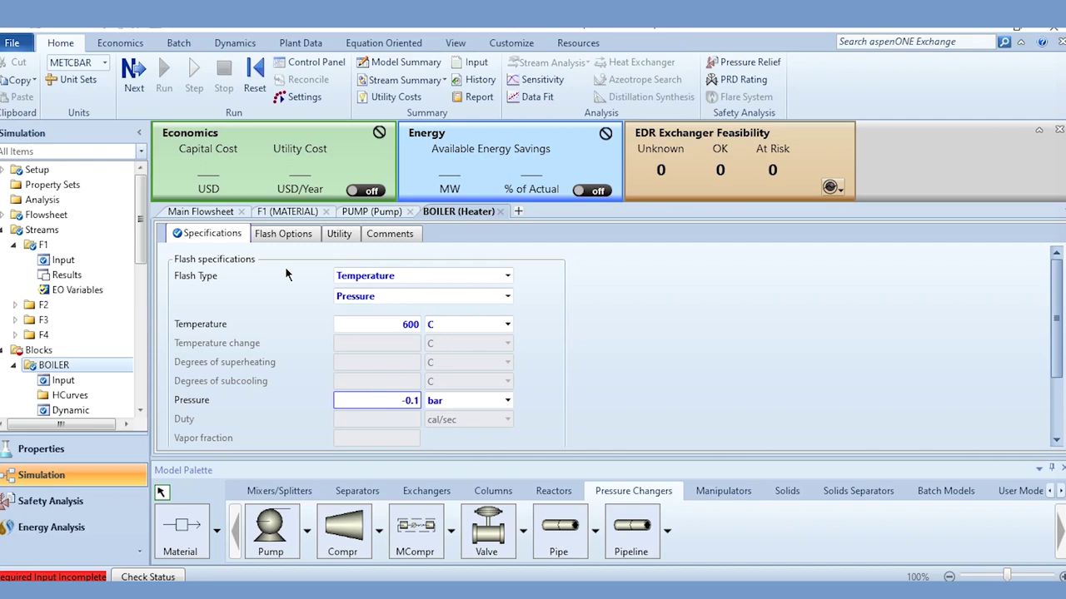
Open the TURBINE block from the main flowsheet and set its model to Turbine with the Isentropic type
{"action": "left_click", "coordinate": [202, 211]}
{"action": "double_click", "coordinate": [839, 395]}
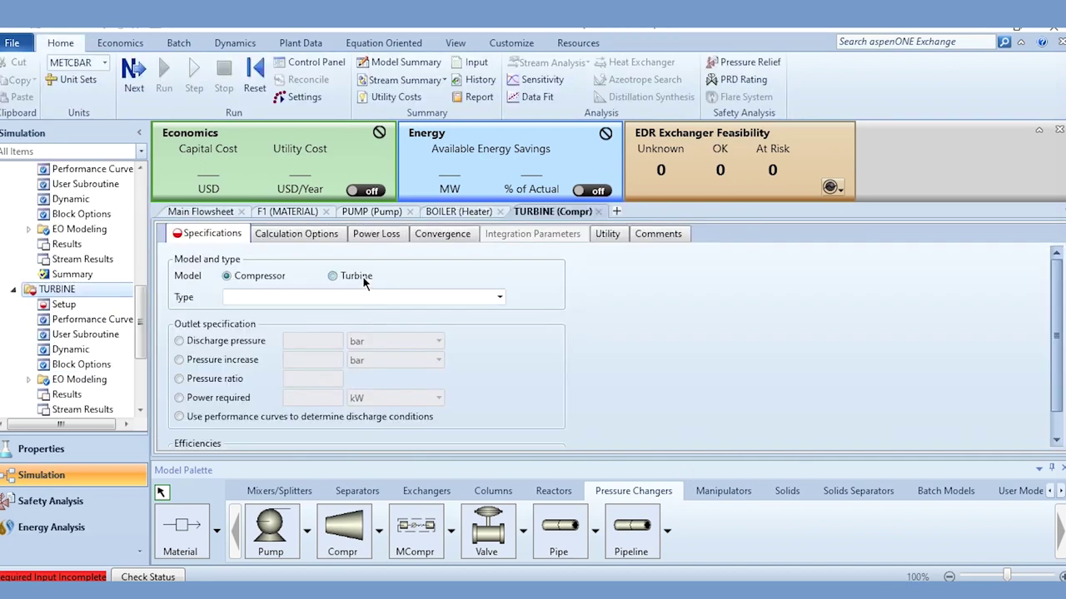
{"action": "left_click", "coordinate": [362, 276]}
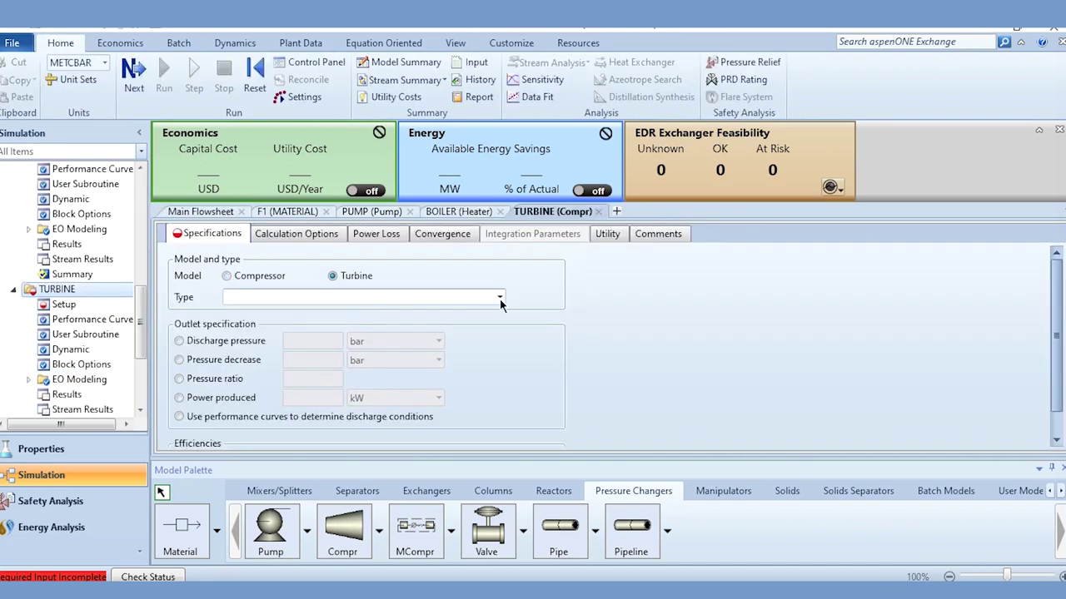
{"action": "left_click", "coordinate": [391, 297]}
{"action": "left_click", "coordinate": [413, 313]}
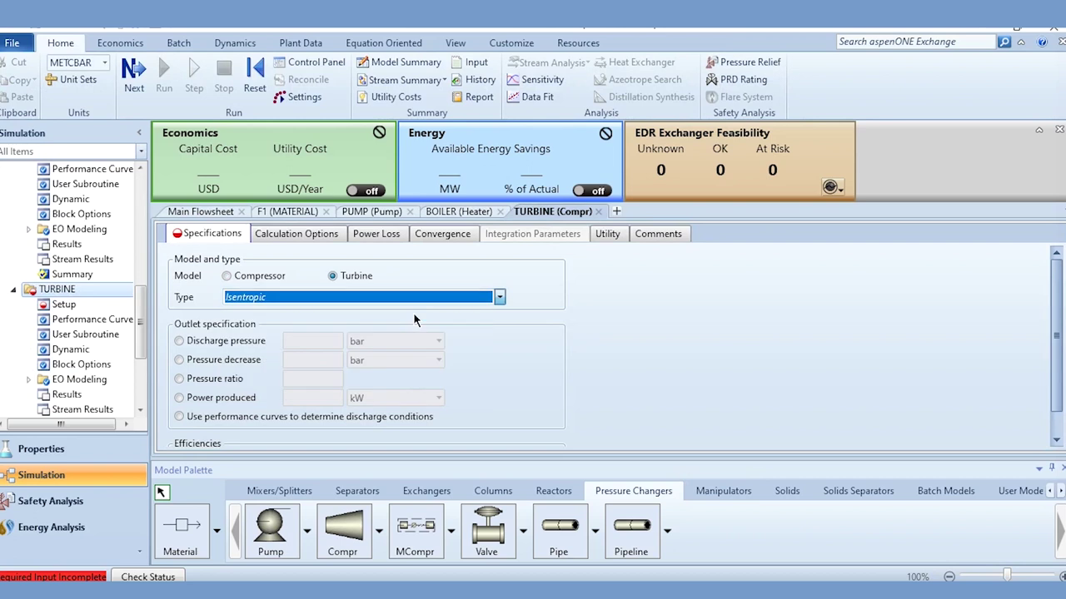
Set the turbine's discharge pressure to 2 bar and its isentropic efficiency to 0.72
{"action": "left_click", "coordinate": [249, 341]}
{"action": "left_click", "coordinate": [304, 341]}
{"action": "type", "text": "2"}
{"action": "key", "text": "Return"}
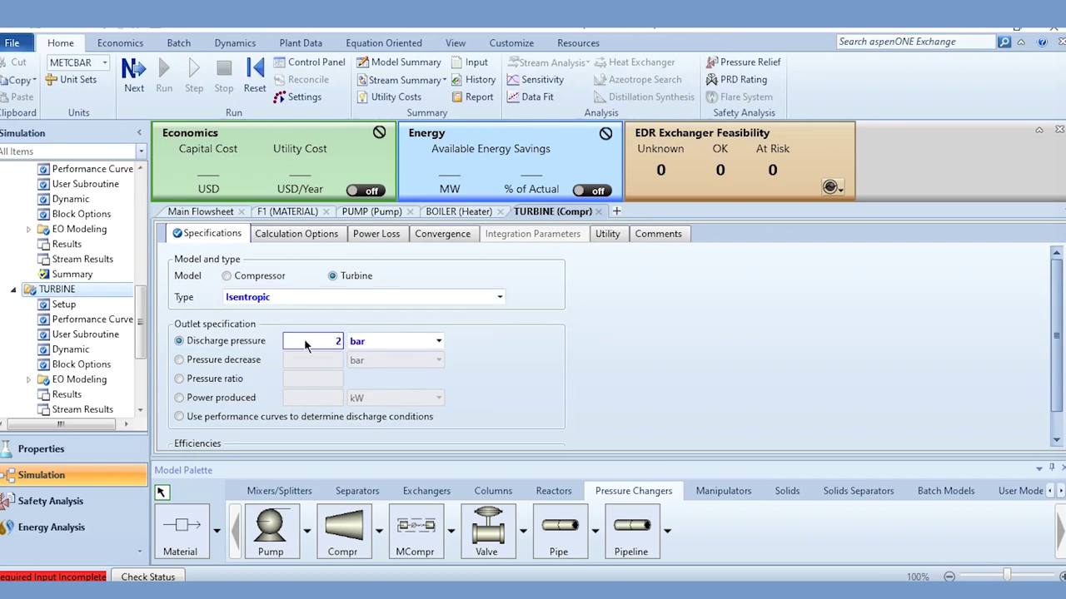
{"action": "scroll", "coordinate": [304, 339], "scroll_direction": "down", "scroll_amount": 1}
{"action": "left_click", "coordinate": [246, 432]}
{"action": "type", "text": "0.72"}
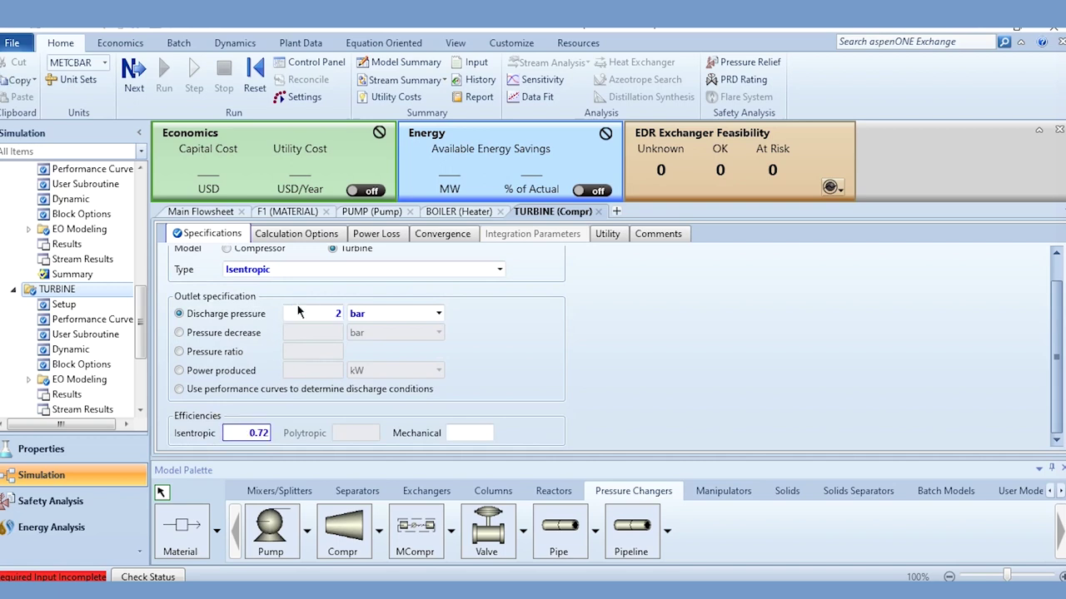
Set the COND block's temperature to 25 °C and pressure to 1 bar, and run the simulation
{"action": "left_click", "coordinate": [200, 213]}
{"action": "double_click", "coordinate": [350, 417]}
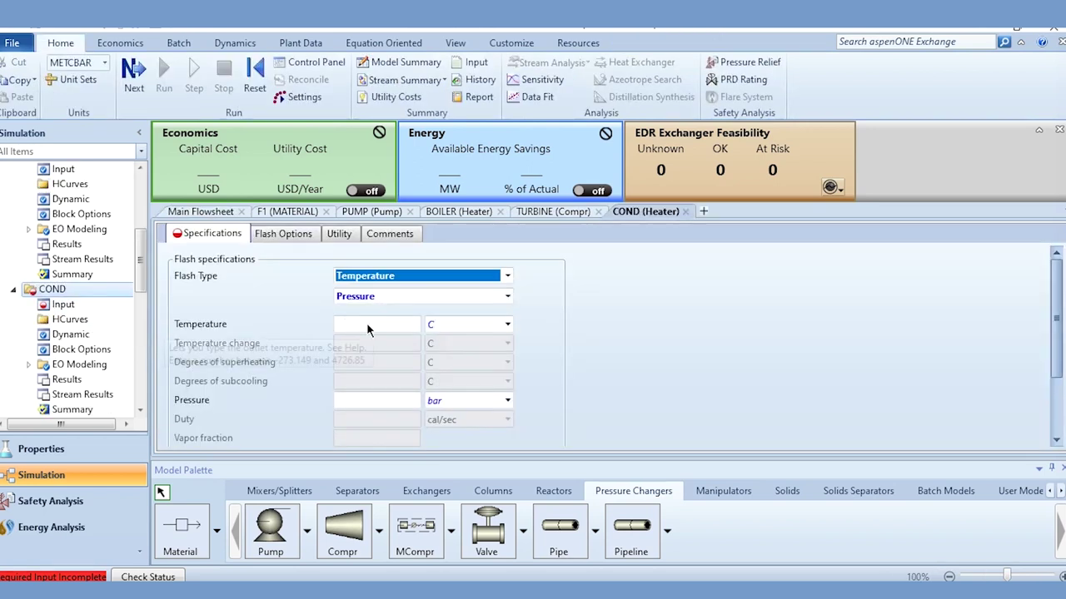
{"action": "left_click", "coordinate": [367, 325]}
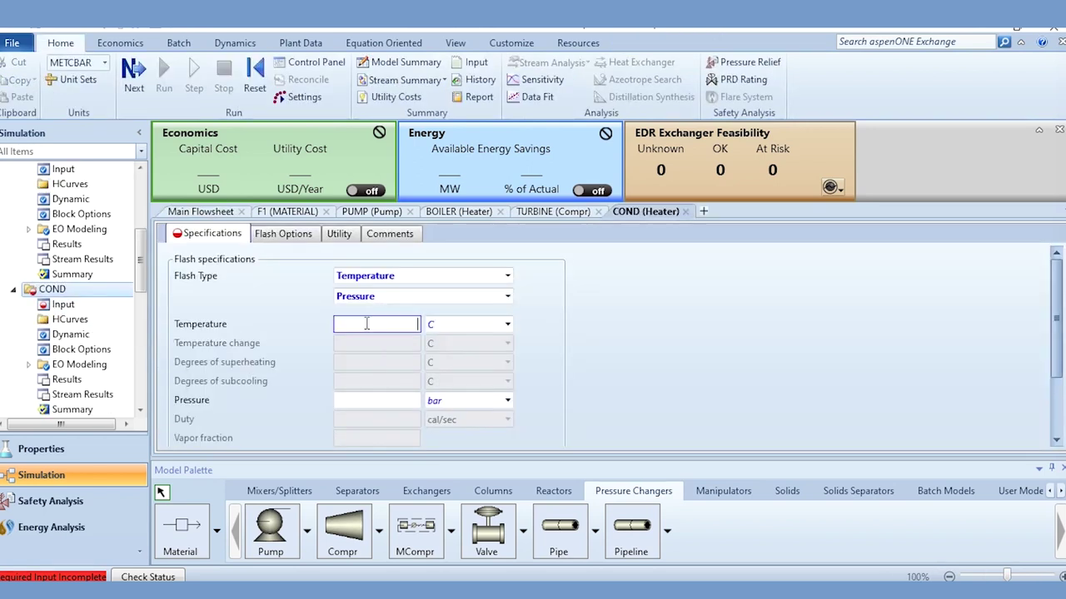
{"action": "type", "text": "25"}
{"action": "key", "text": "Tab"}
{"action": "key", "text": "Tab"}
{"action": "type", "text": "1"}
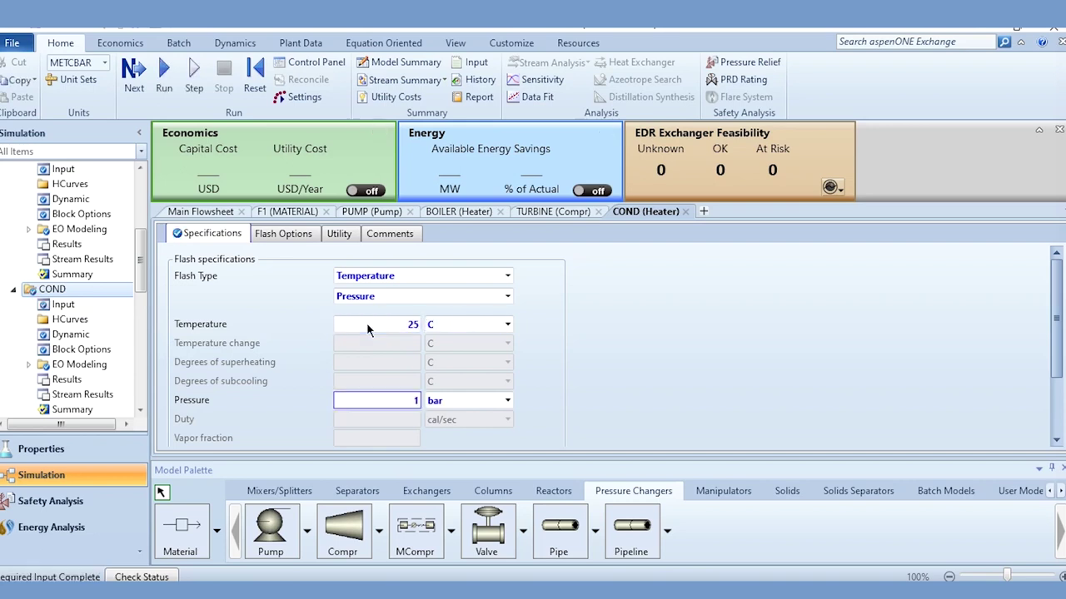
{"action": "left_click", "coordinate": [164, 75]}
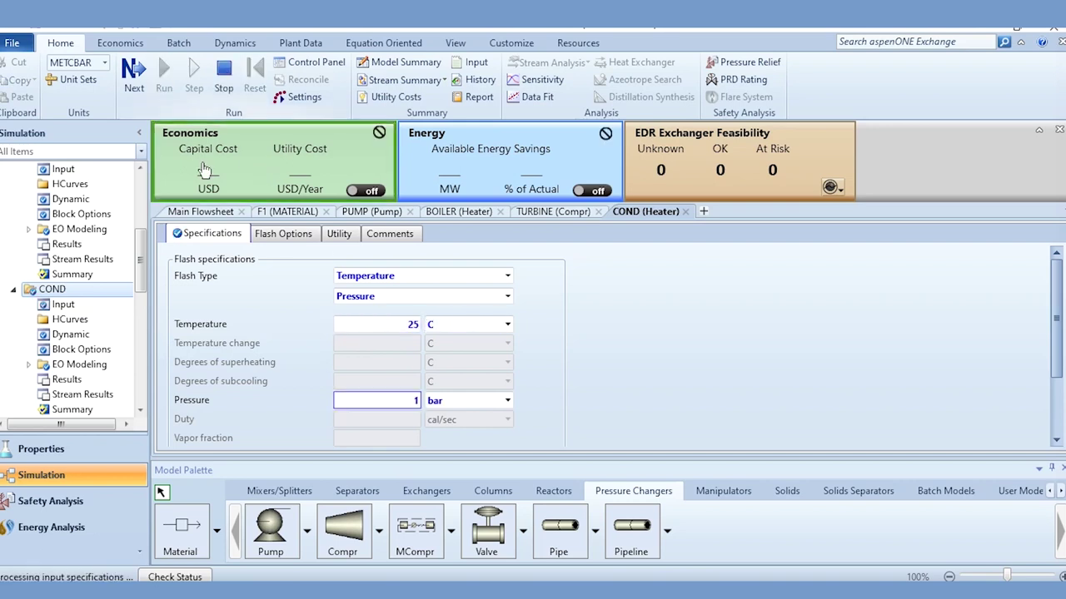
Open the TURBINE block's results from the main flowsheet to check its power output and efficiency
{"action": "left_click", "coordinate": [200, 213]}
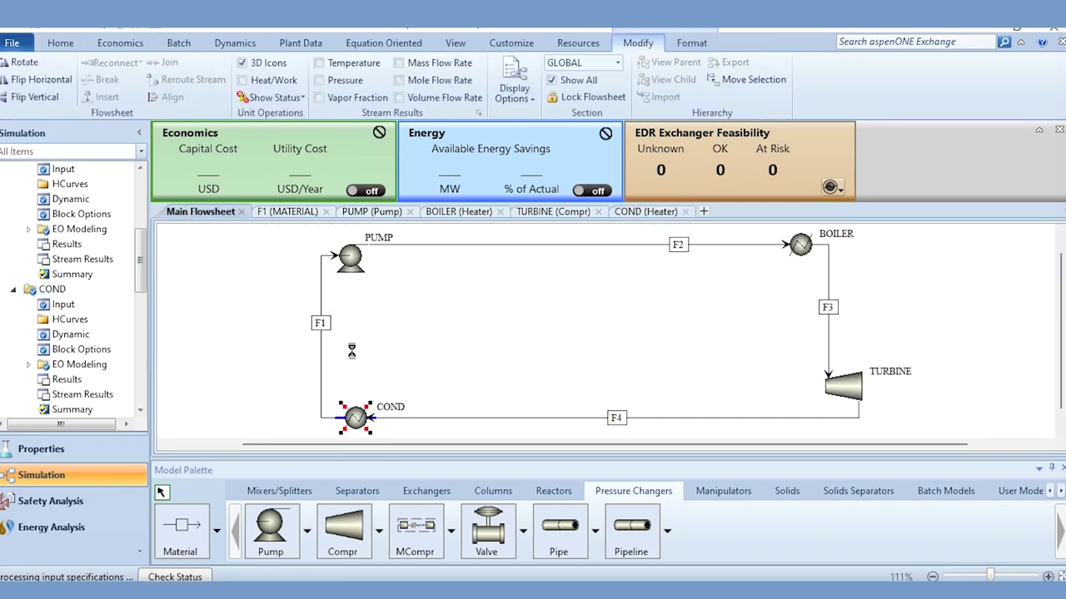
{"action": "left_click", "coordinate": [394, 345]}
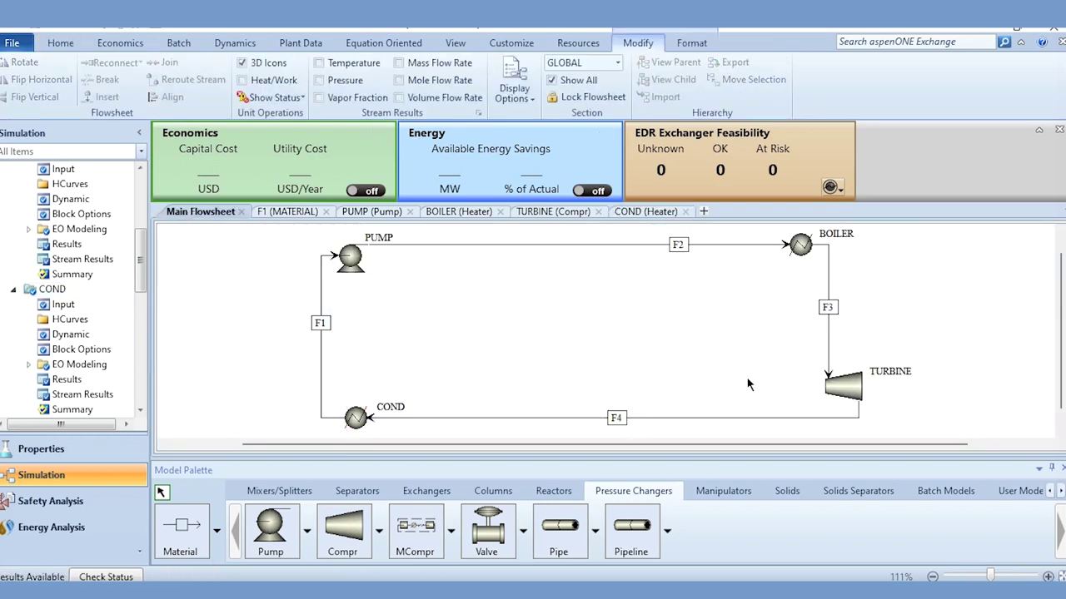
{"action": "right_click", "coordinate": [841, 387]}
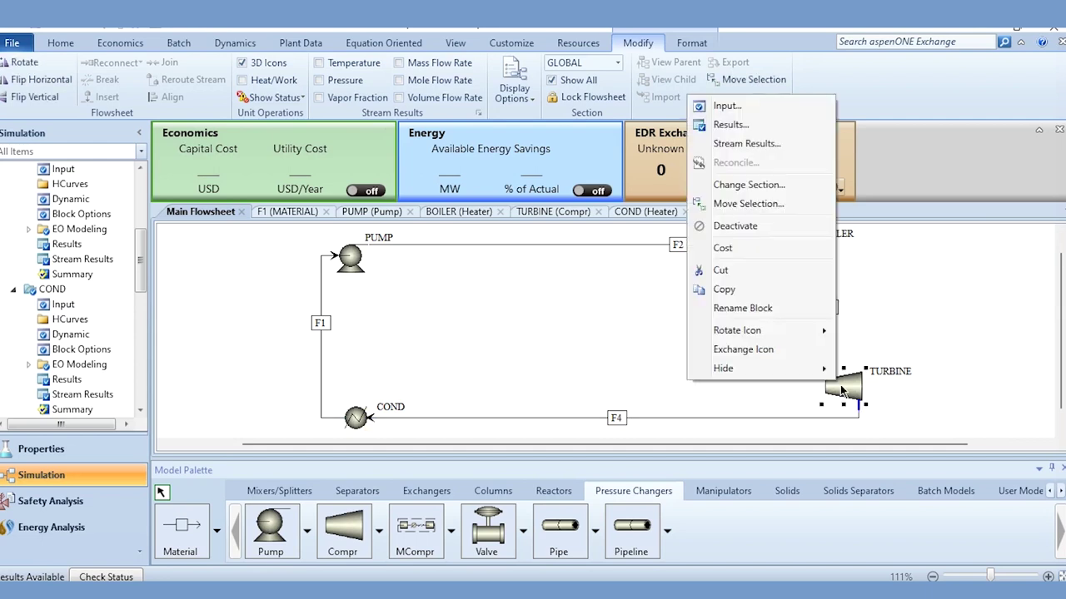
{"action": "left_click", "coordinate": [731, 124]}
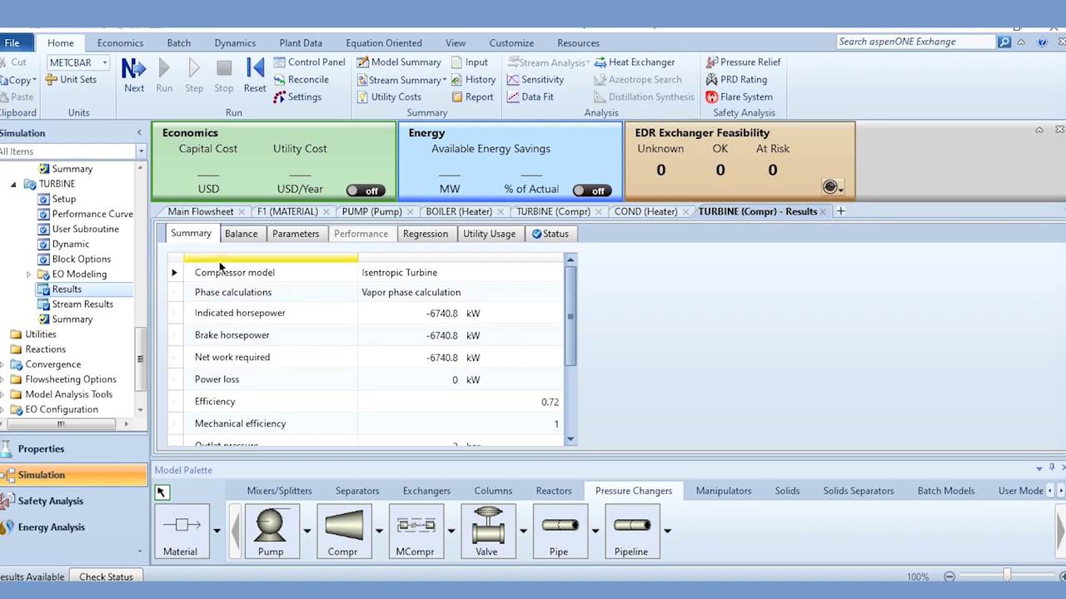
Open the PUMP block's results from the main flowsheet to check its power consumption
{"action": "left_click", "coordinate": [200, 212]}
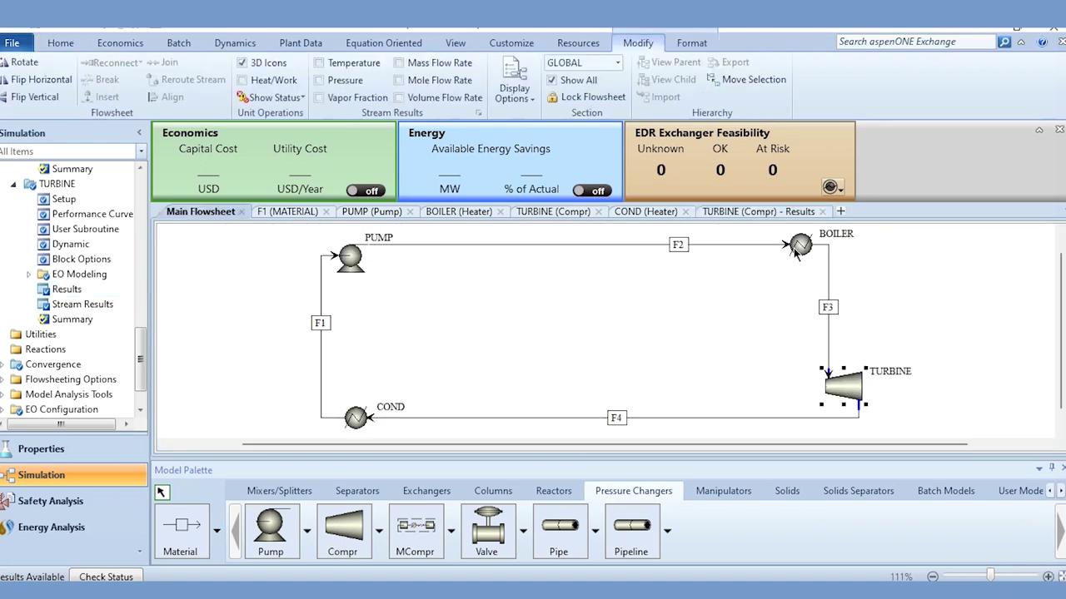
{"action": "right_click", "coordinate": [351, 260]}
{"action": "left_click", "coordinate": [316, 289]}
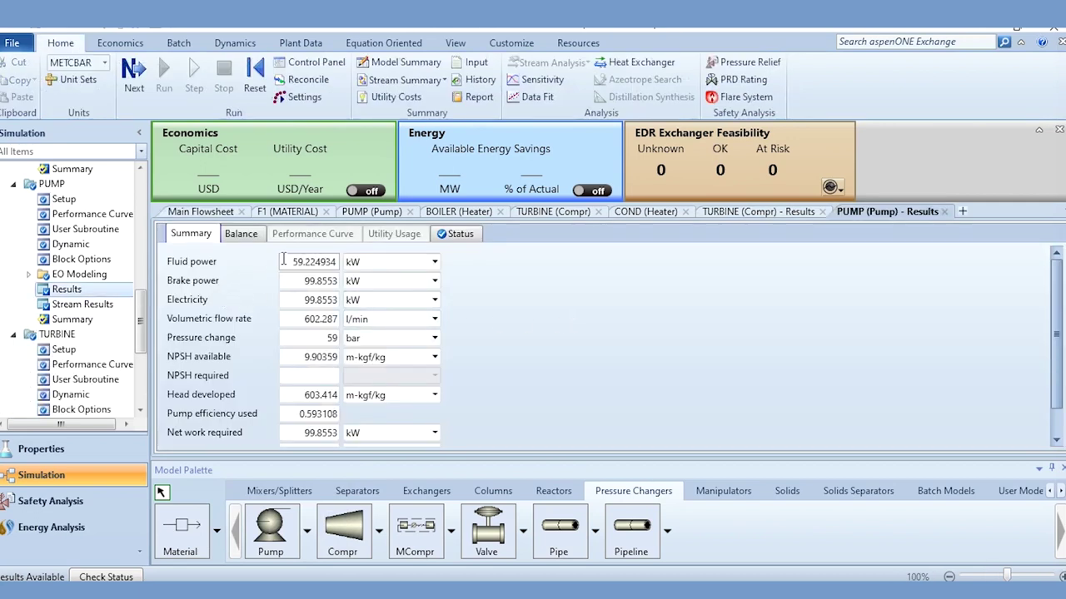
{"action": "scroll", "coordinate": [379, 380], "scroll_direction": "down", "scroll_amount": 1}
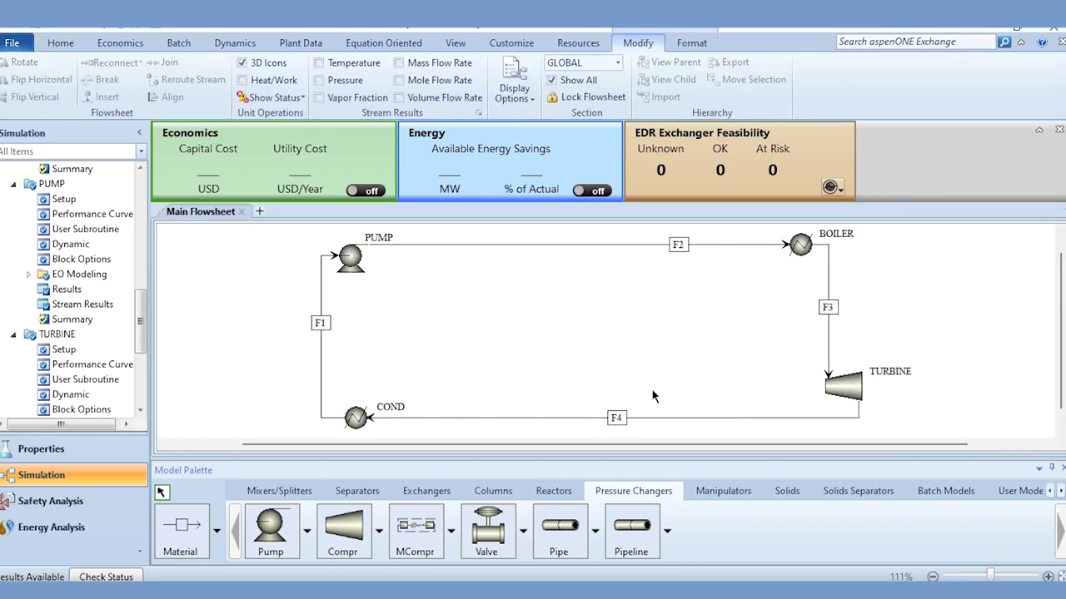
Create a new sensitivity analysis under Model Analysis Tools, keeping the suggested ID
{"action": "scroll", "coordinate": [117, 375], "scroll_direction": "down", "scroll_amount": 4}
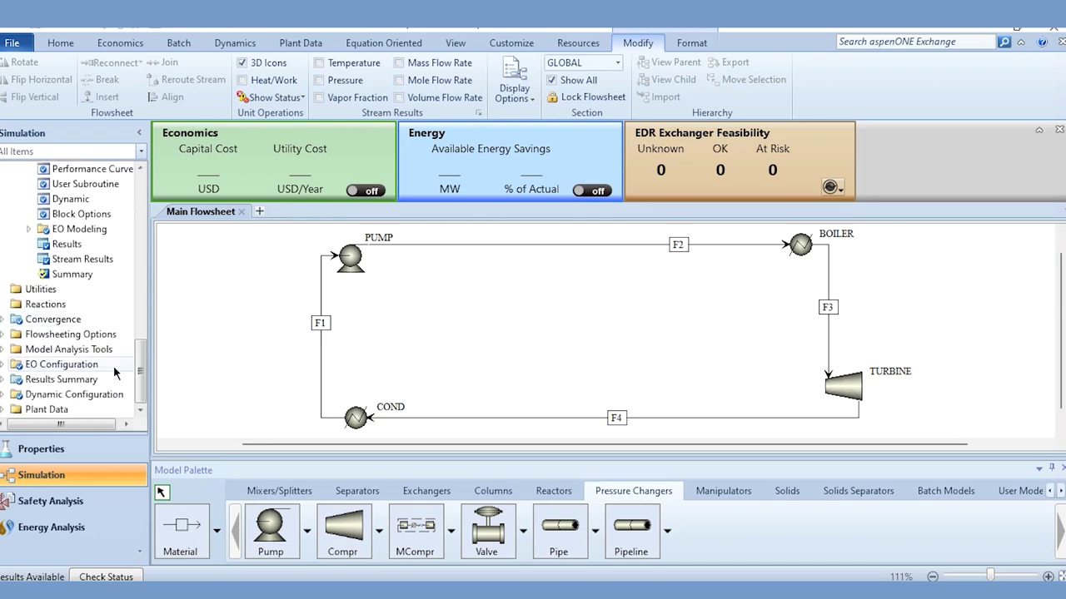
{"action": "left_click", "coordinate": [4, 351]}
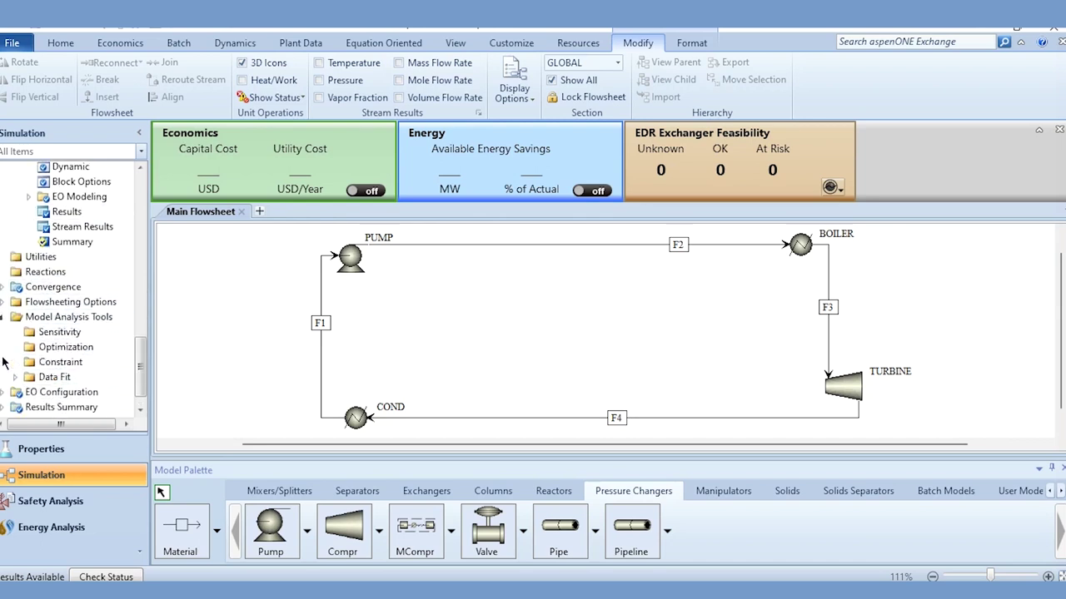
{"action": "double_click", "coordinate": [49, 332]}
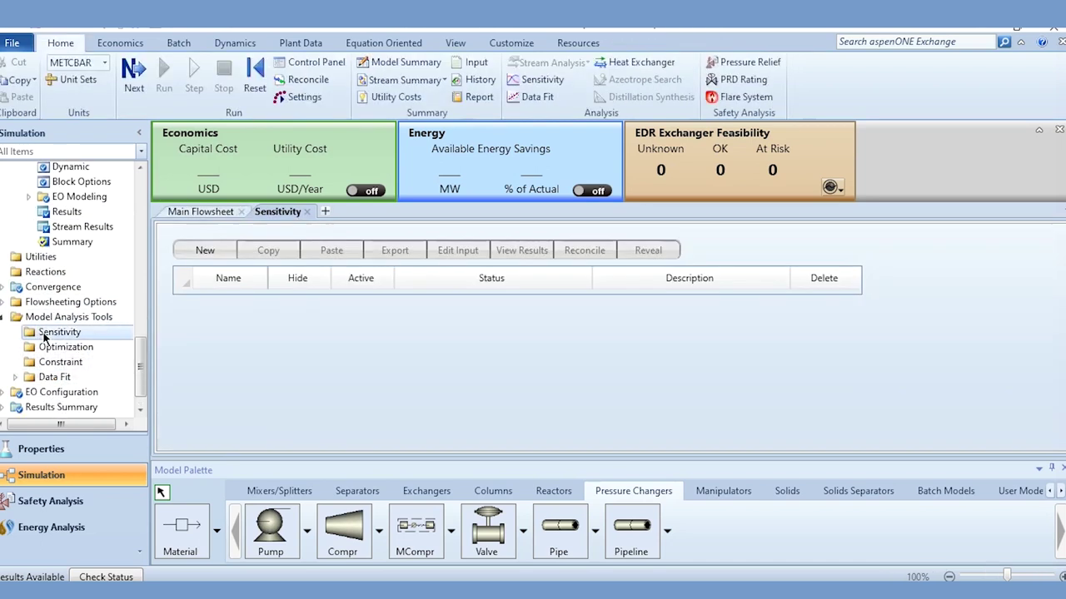
{"action": "left_click", "coordinate": [194, 252]}
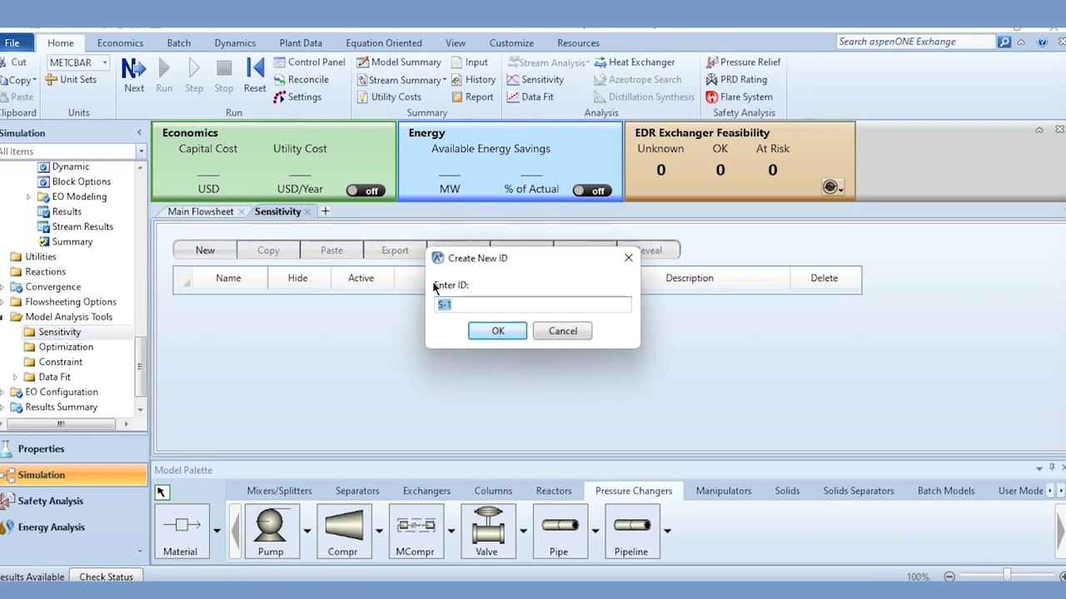
{"action": "left_click", "coordinate": [493, 335]}
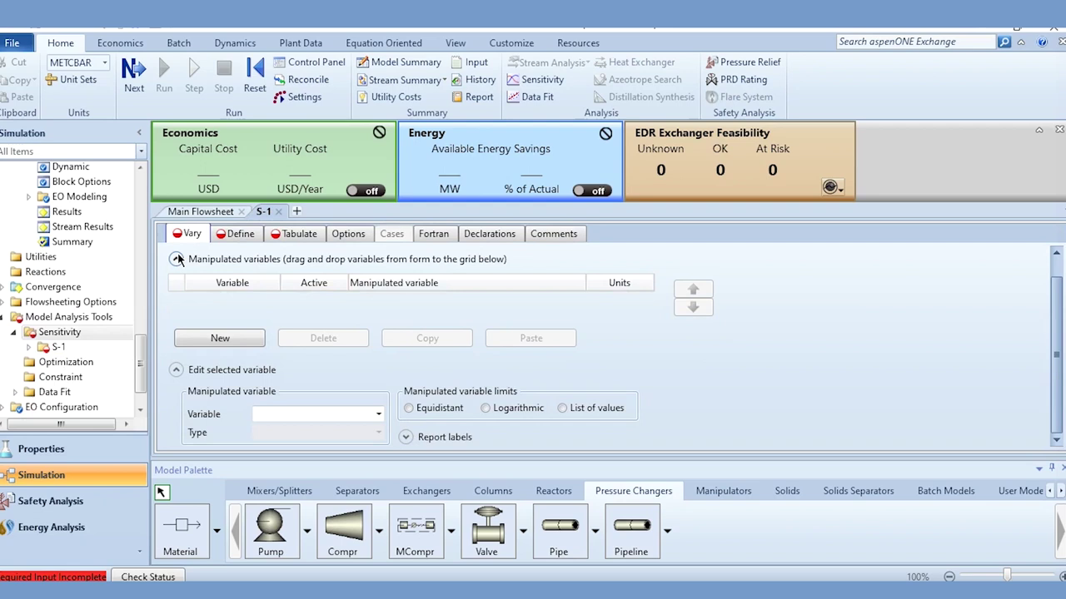
Add manipulated variable 1 to the sensitivity analysis as a Block-Var of the TURBINE block
{"action": "left_click", "coordinate": [377, 415]}
{"action": "left_click", "coordinate": [271, 431]}
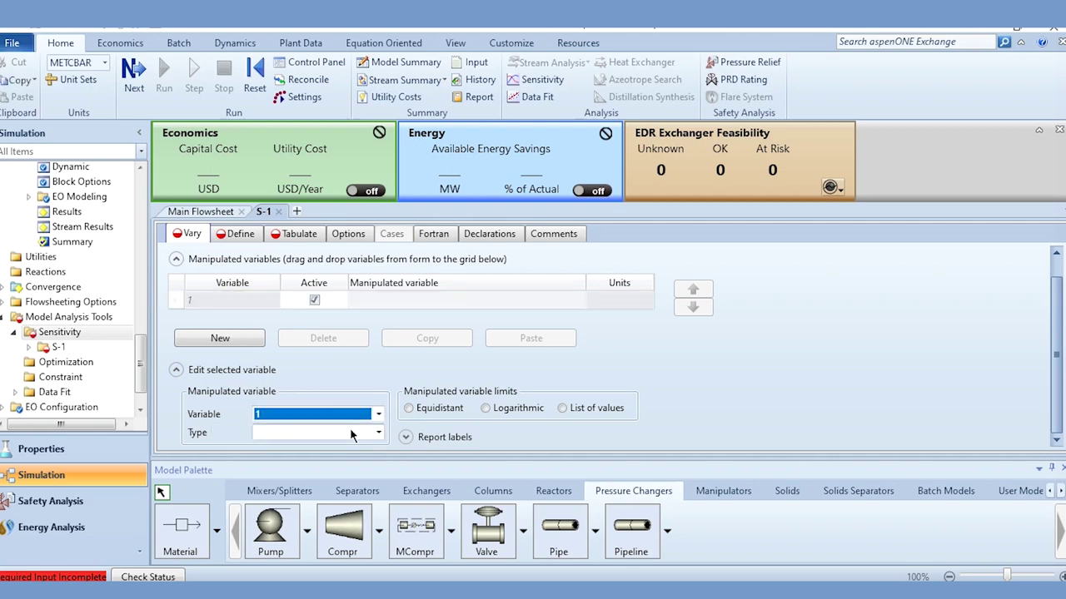
{"action": "left_click", "coordinate": [350, 433]}
{"action": "left_click", "coordinate": [351, 433]}
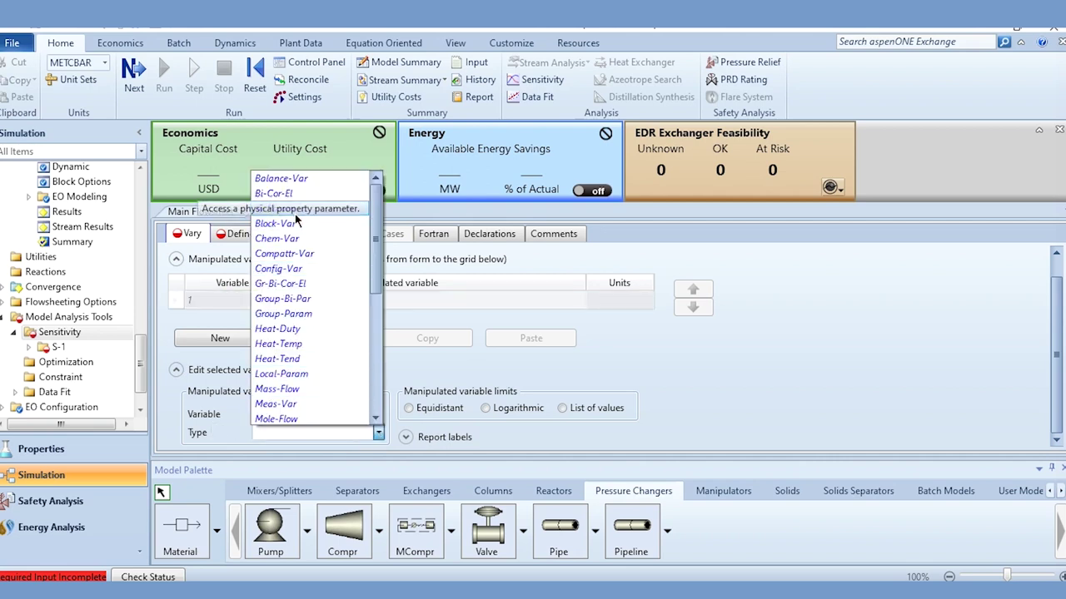
{"action": "left_click", "coordinate": [279, 180]}
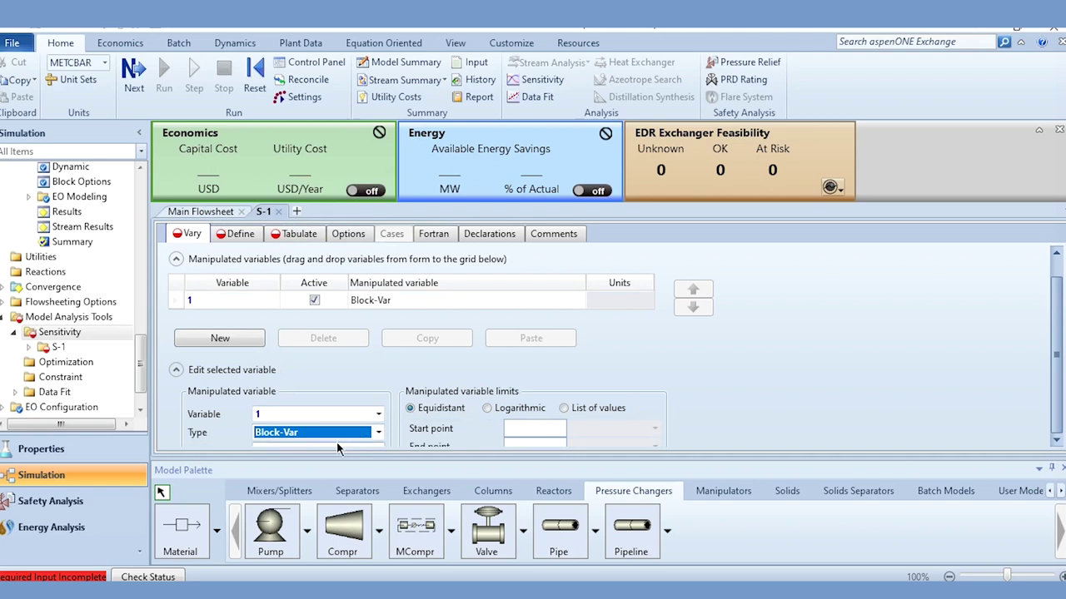
{"action": "left_click", "coordinate": [337, 448]}
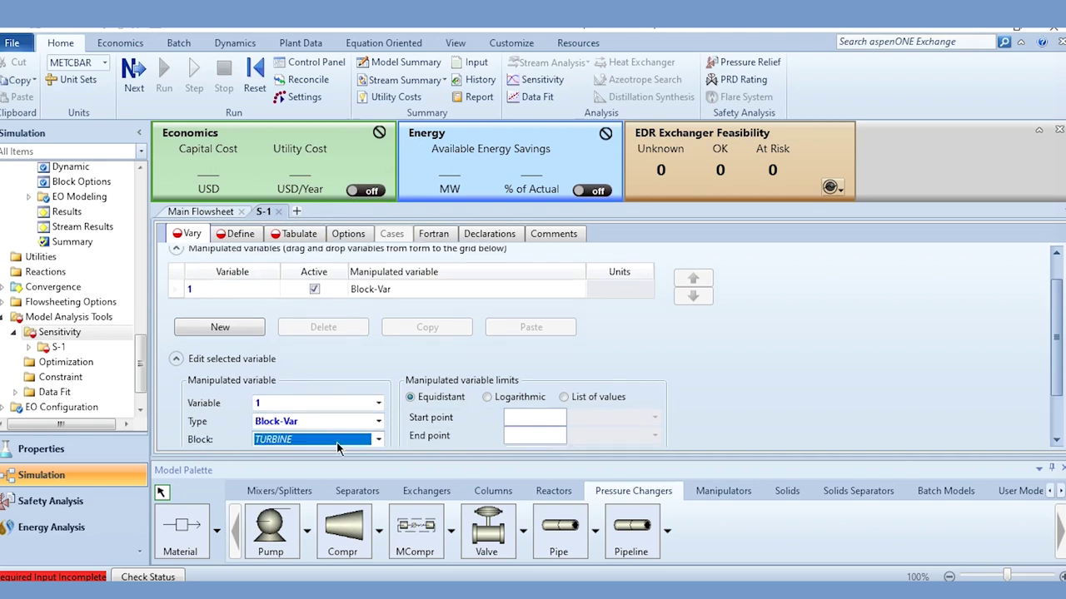
{"action": "key", "text": "Tab"}
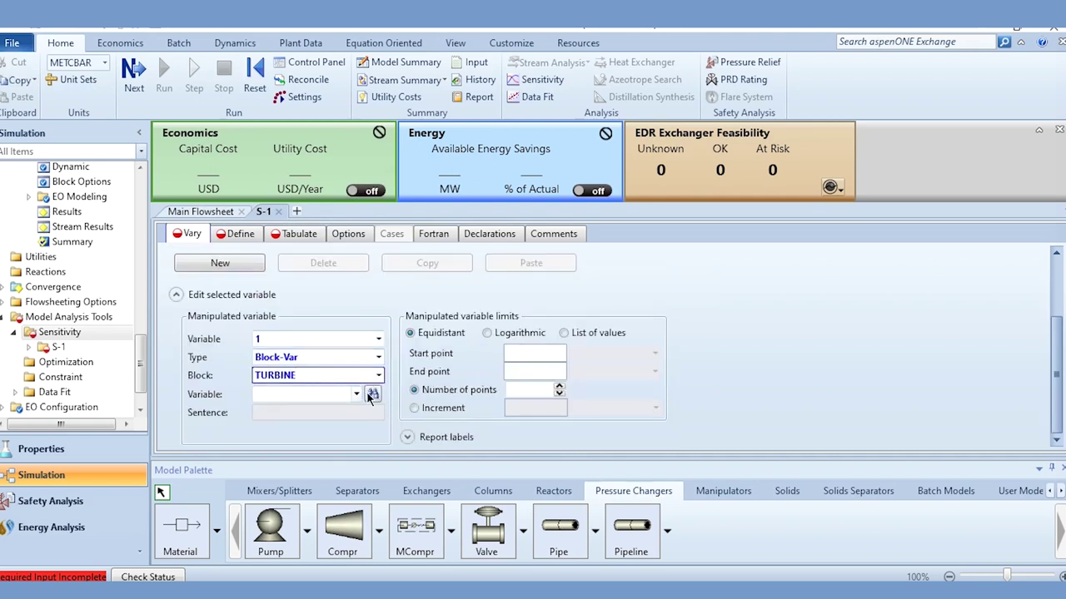
Search the turbine's variables for "efficiency" and select SEFF, the specified isentropic efficiency, as the manipulated variable
{"action": "left_click", "coordinate": [371, 395]}
{"action": "type", "text": "ef"}
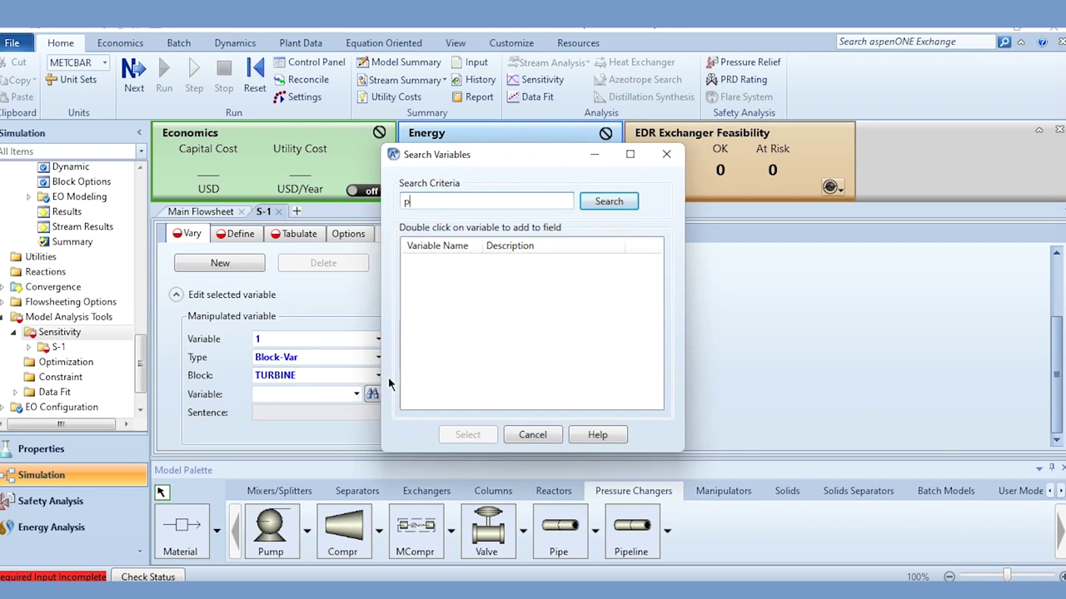
{"action": "key", "text": "BackSpace"}
{"action": "key", "text": "BackSpace"}
{"action": "type", "text": "efficiency"}
{"action": "key", "text": "Return"}
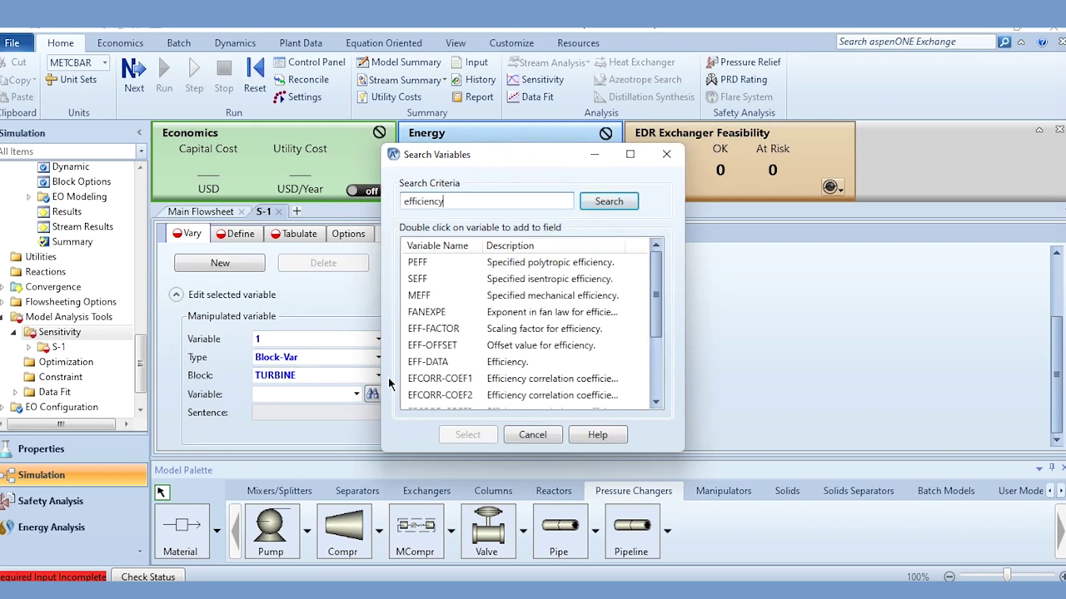
{"action": "left_click", "coordinate": [523, 288]}
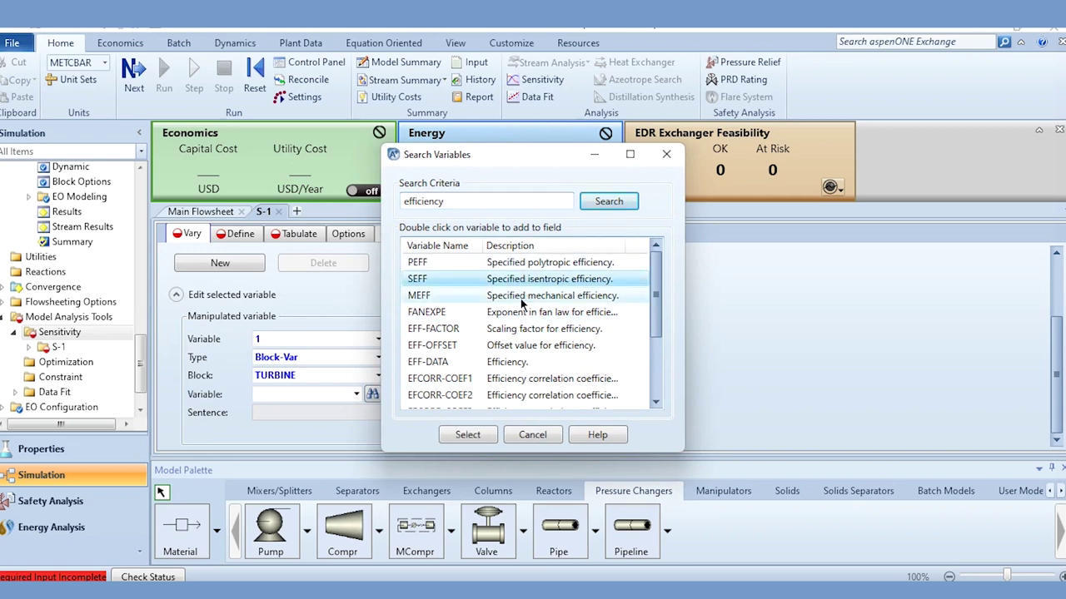
{"action": "left_click", "coordinate": [467, 435]}
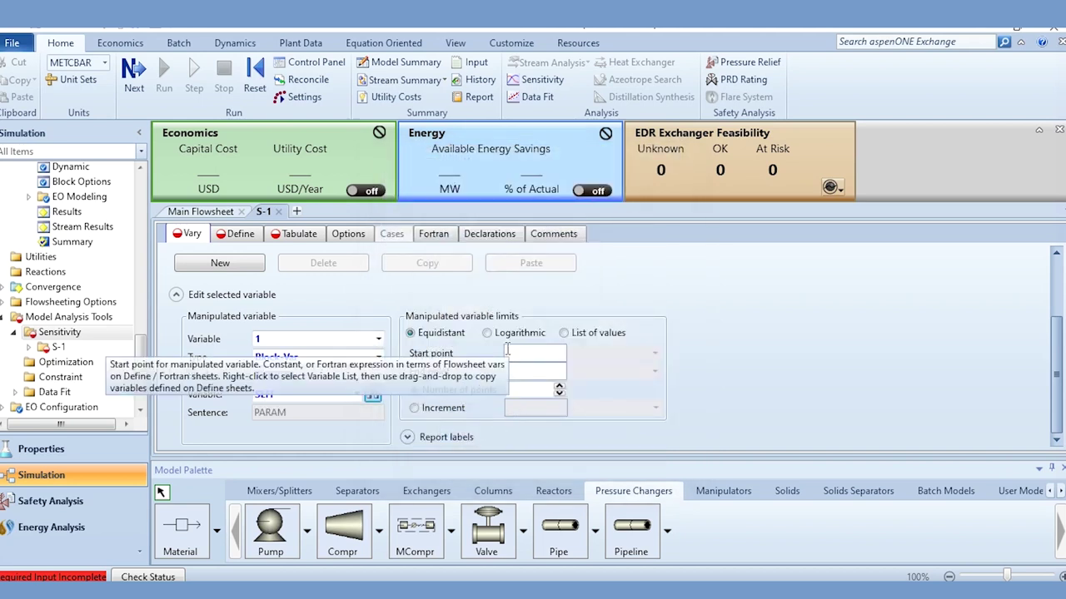
Define the turbine efficiency's variation as a list of values: 0.5, 0.55, 0.6, 0.65, 0.7 and 0.75
{"action": "left_click", "coordinate": [566, 334]}
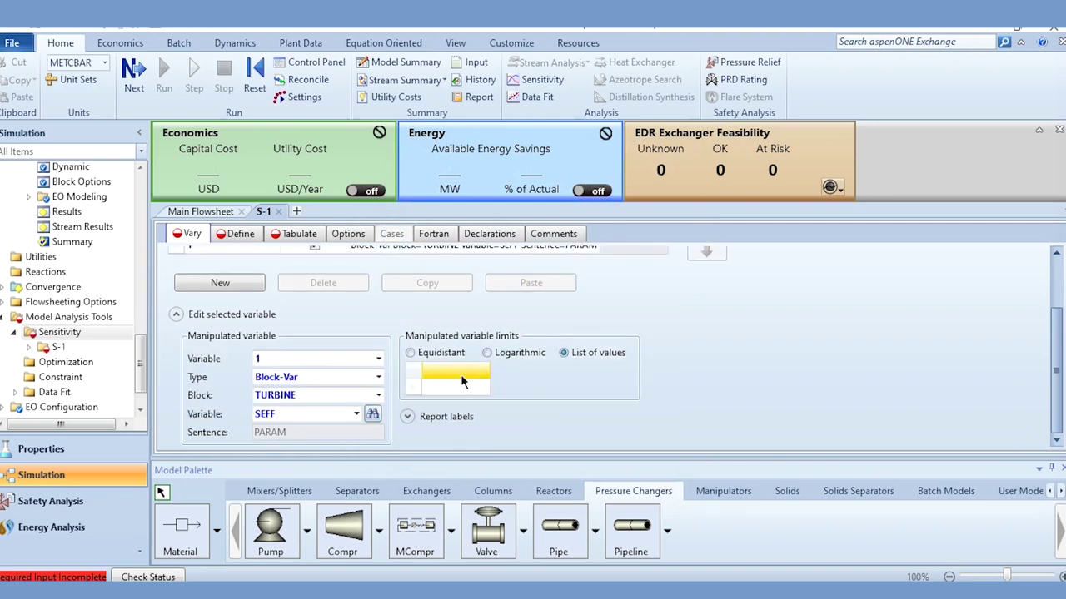
{"action": "type", "text": "0.5"}
{"action": "key", "text": "Return"}
{"action": "type", "text": "0.55"}
{"action": "key", "text": "Return"}
{"action": "type", "text": "0.6"}
{"action": "key", "text": "Return"}
{"action": "type", "text": "0.65"}
{"action": "key", "text": "Return"}
{"action": "type", "text": "0.7"}
{"action": "key", "text": "Return"}
{"action": "type", "text": "0.75"}
{"action": "key", "text": "Return"}
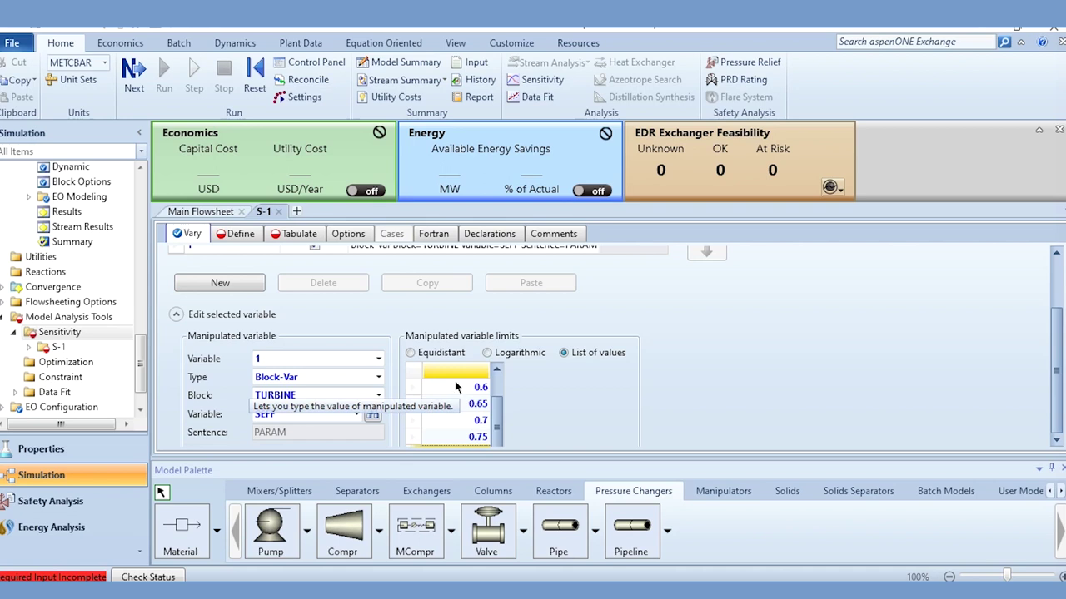
Create a sampled variable named TPOWER and reference it as a Block-Var of the TURBINE block
{"action": "left_click", "coordinate": [240, 234]}
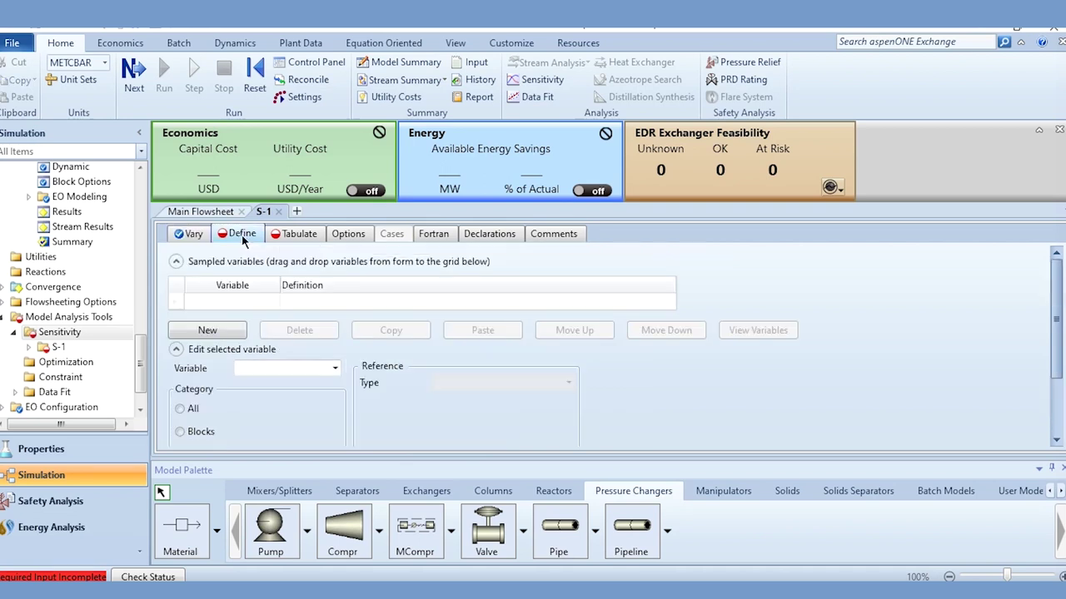
{"action": "left_click", "coordinate": [219, 331]}
{"action": "type", "text": "TPOWER"}
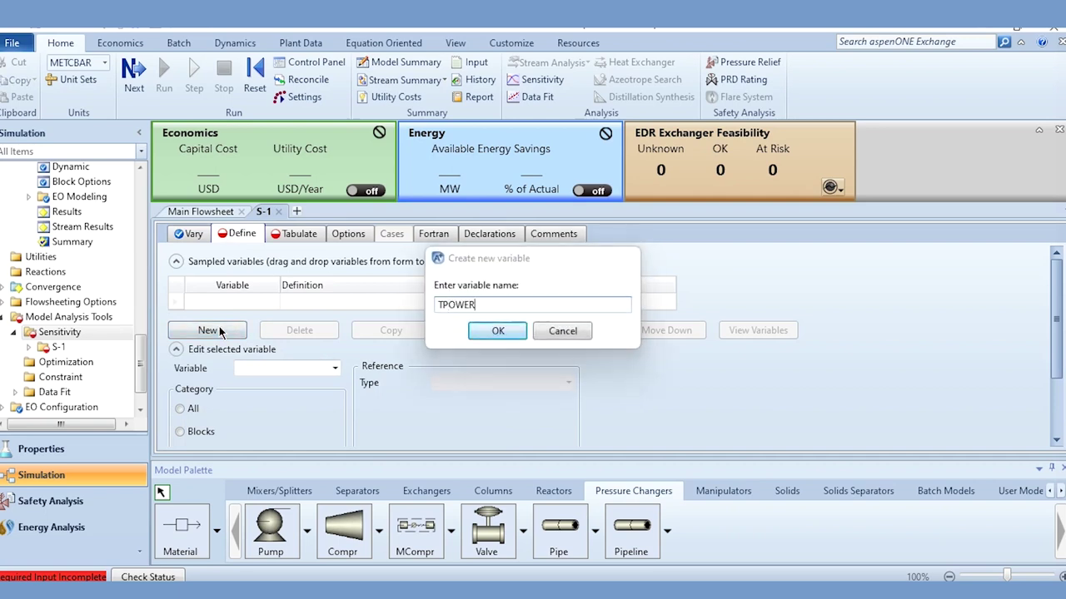
{"action": "key", "text": "Return"}
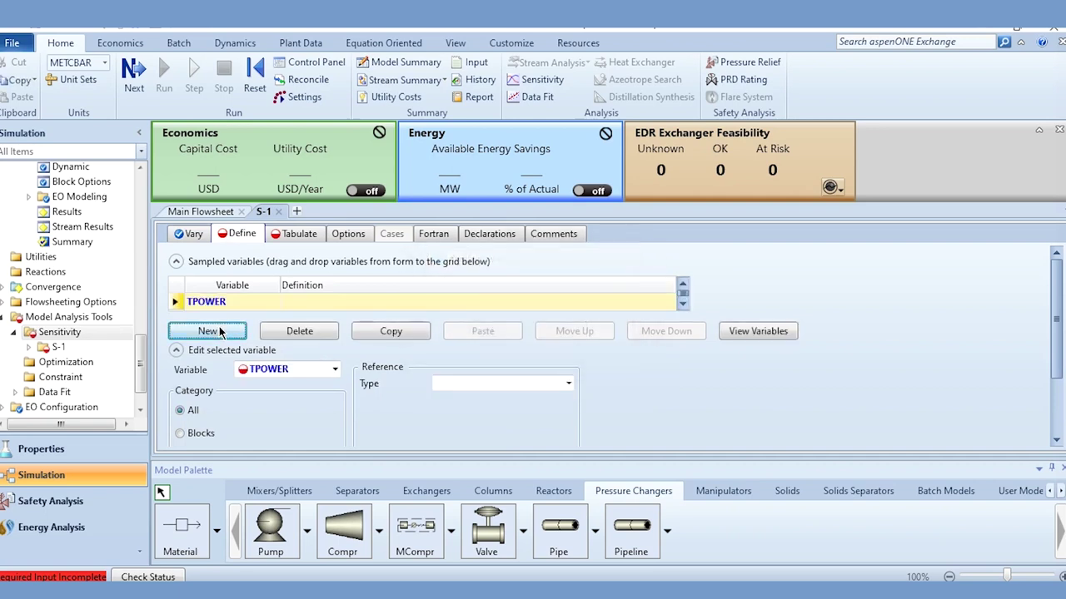
{"action": "left_click", "coordinate": [569, 383]}
{"action": "scroll", "coordinate": [520, 278], "scroll_direction": "down", "scroll_amount": 1}
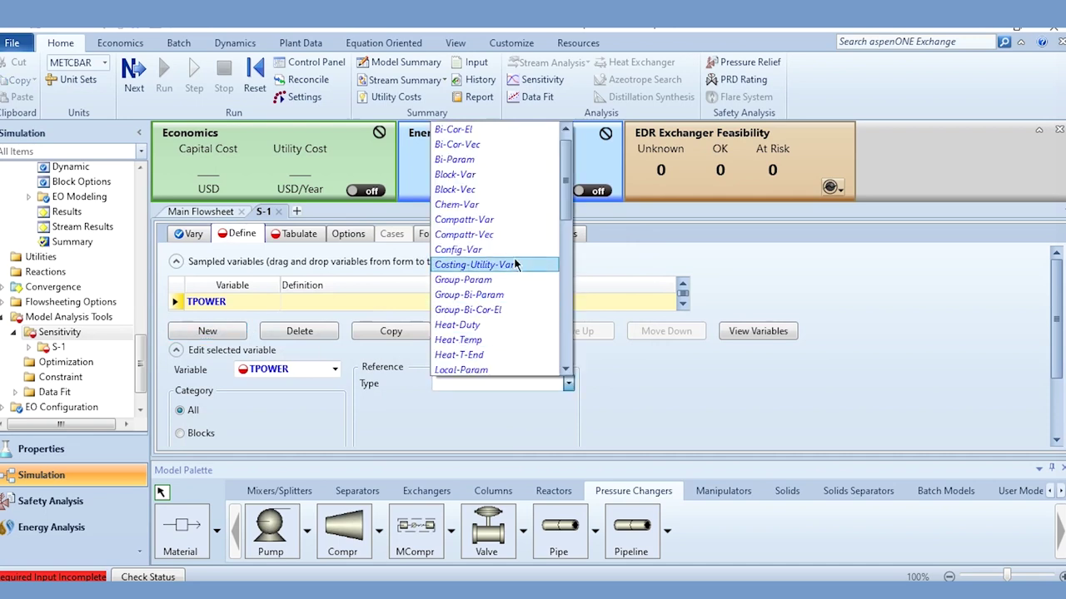
{"action": "left_click", "coordinate": [487, 177]}
{"action": "left_click", "coordinate": [568, 408]}
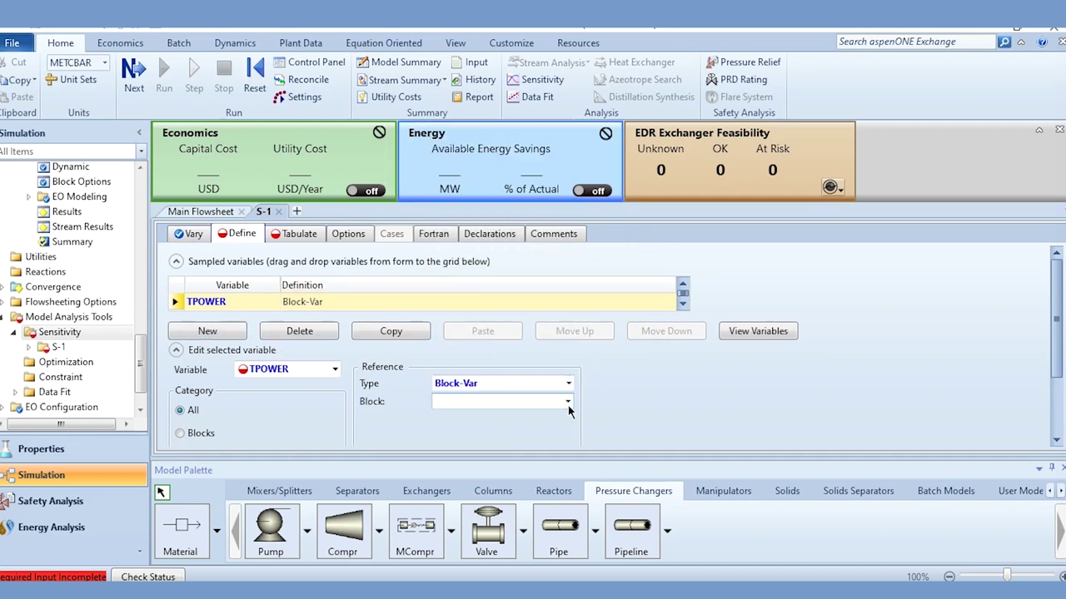
{"action": "left_click", "coordinate": [568, 407]}
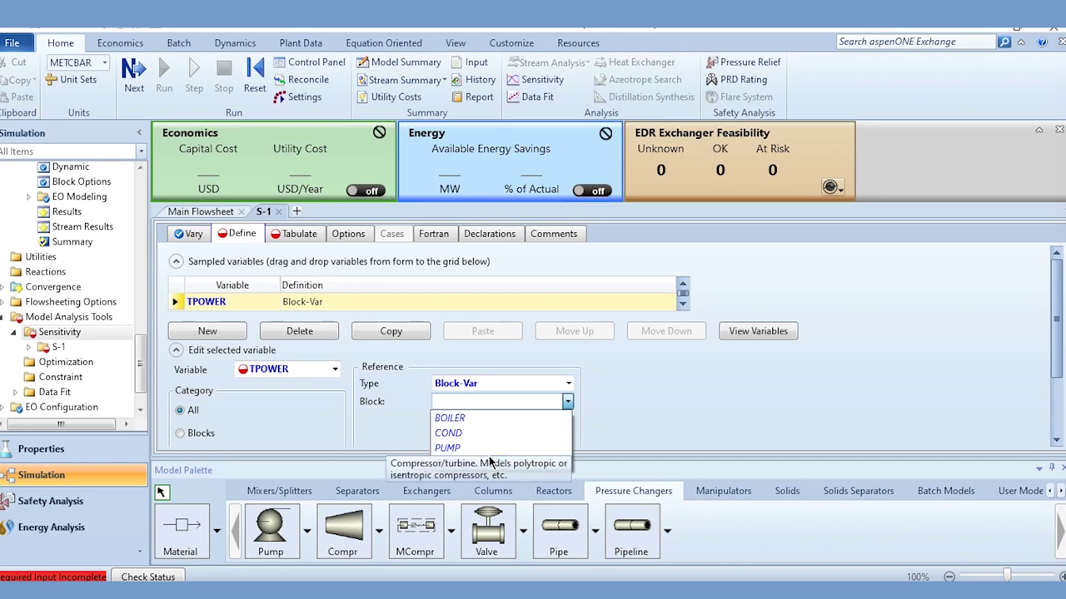
{"action": "left_click", "coordinate": [491, 461]}
Search the turbine's variables for "power" and assign BRAKE-POWER to TPOWER
{"action": "left_click", "coordinate": [568, 419]}
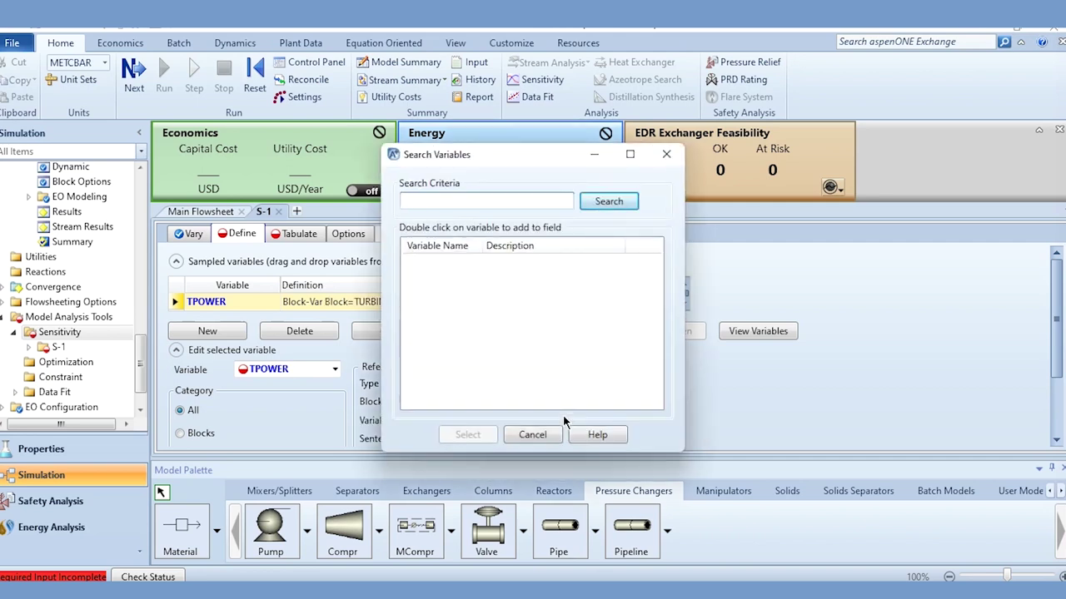
{"action": "type", "text": "power"}
{"action": "key", "text": "Return"}
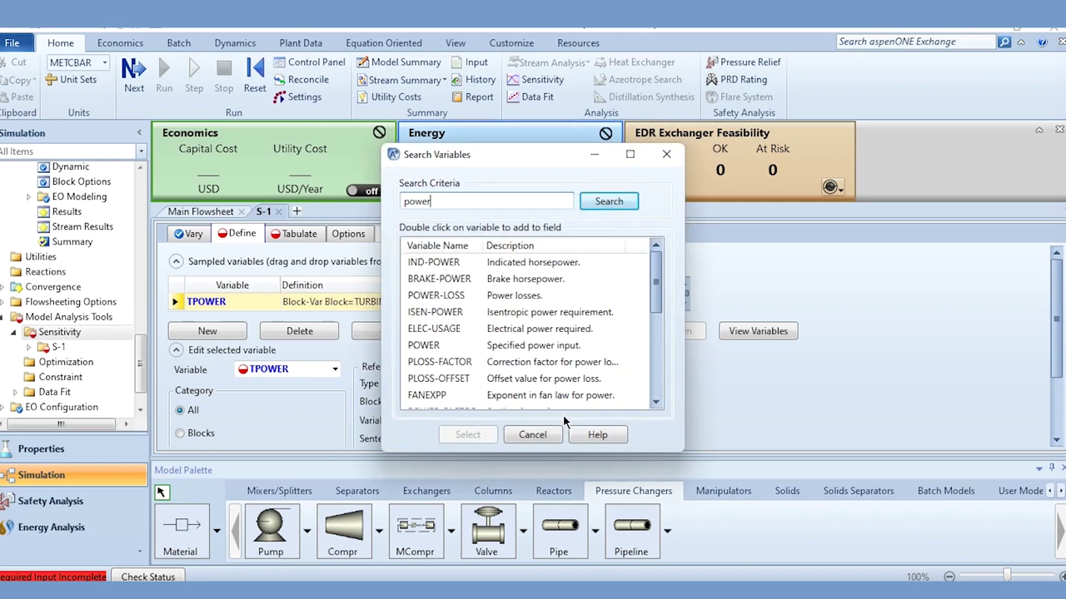
{"action": "left_click", "coordinate": [531, 281]}
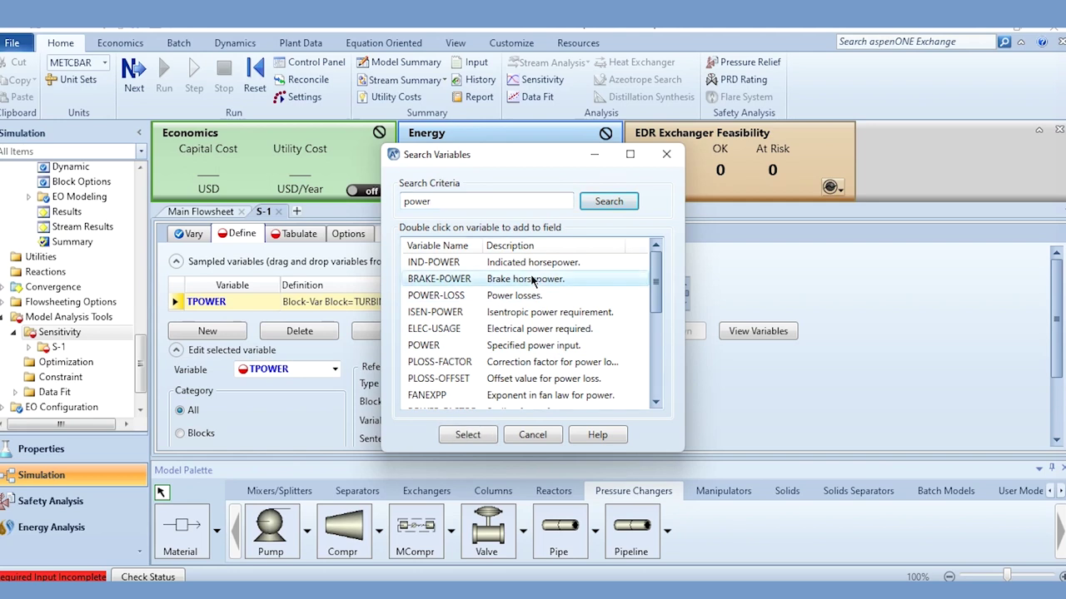
{"action": "left_click", "coordinate": [475, 435]}
Create a sampled variable named PPOWER and reference it as a Block-Var of the PUMP block
{"action": "left_click", "coordinate": [209, 314]}
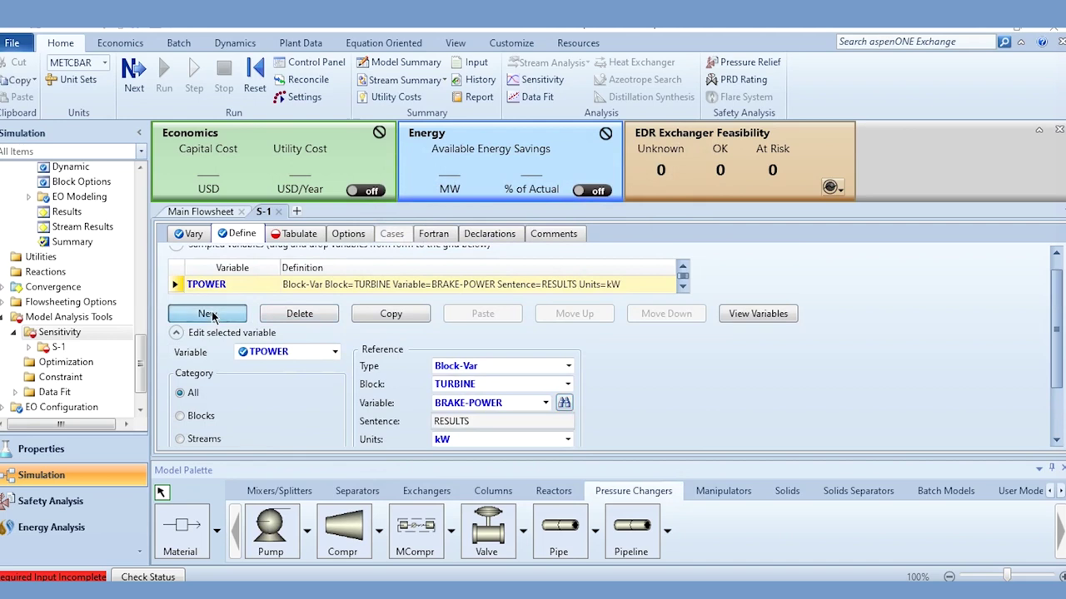
{"action": "type", "text": "PPOWER"}
{"action": "key", "text": "Return"}
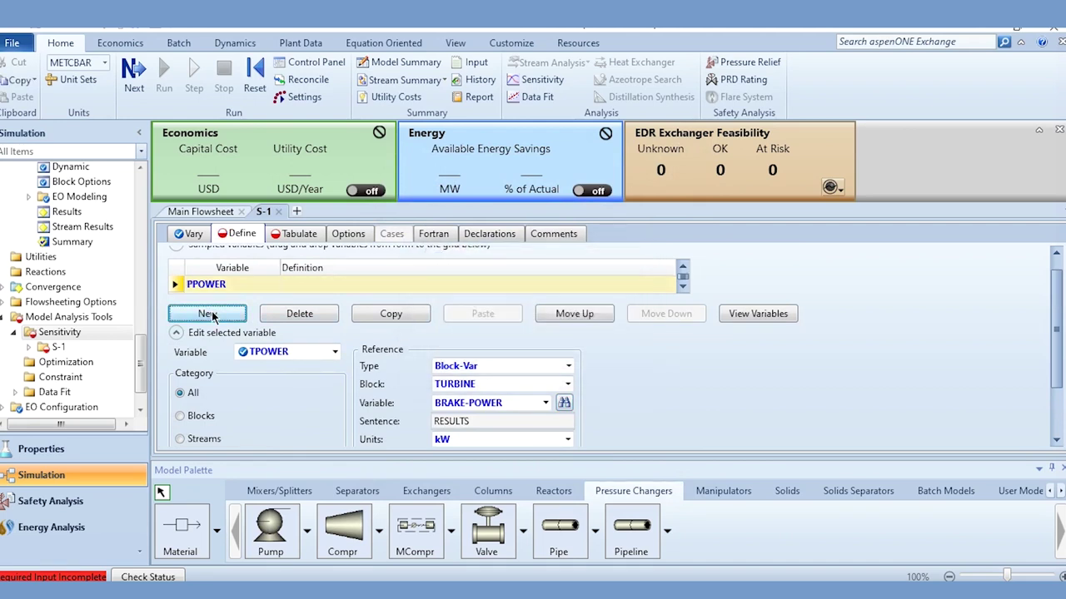
{"action": "left_click", "coordinate": [334, 351]}
{"action": "left_click", "coordinate": [319, 382]}
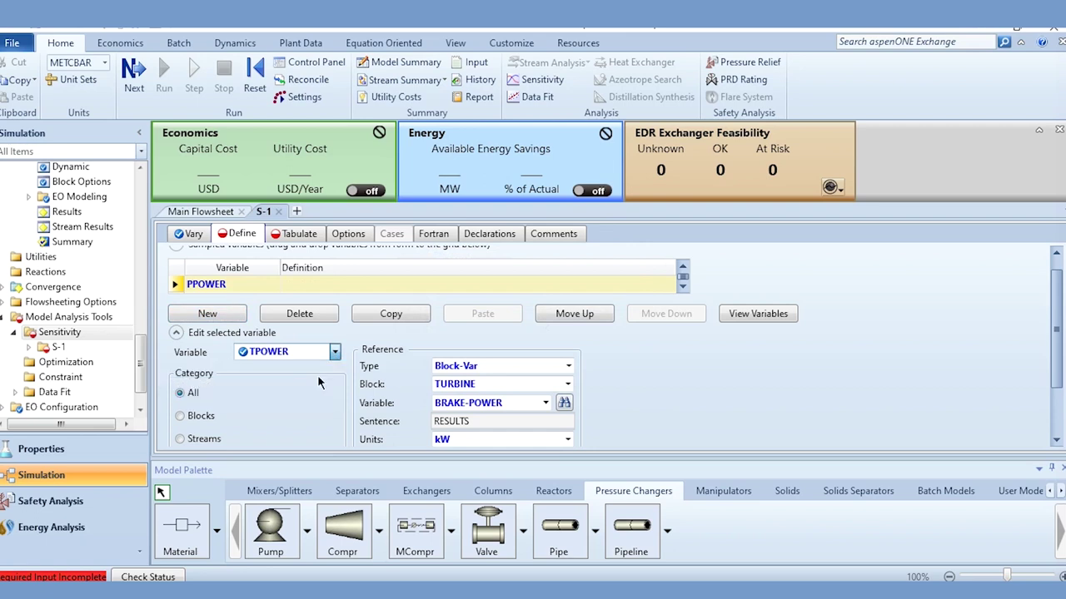
{"action": "left_click", "coordinate": [498, 369]}
{"action": "left_click", "coordinate": [498, 367]}
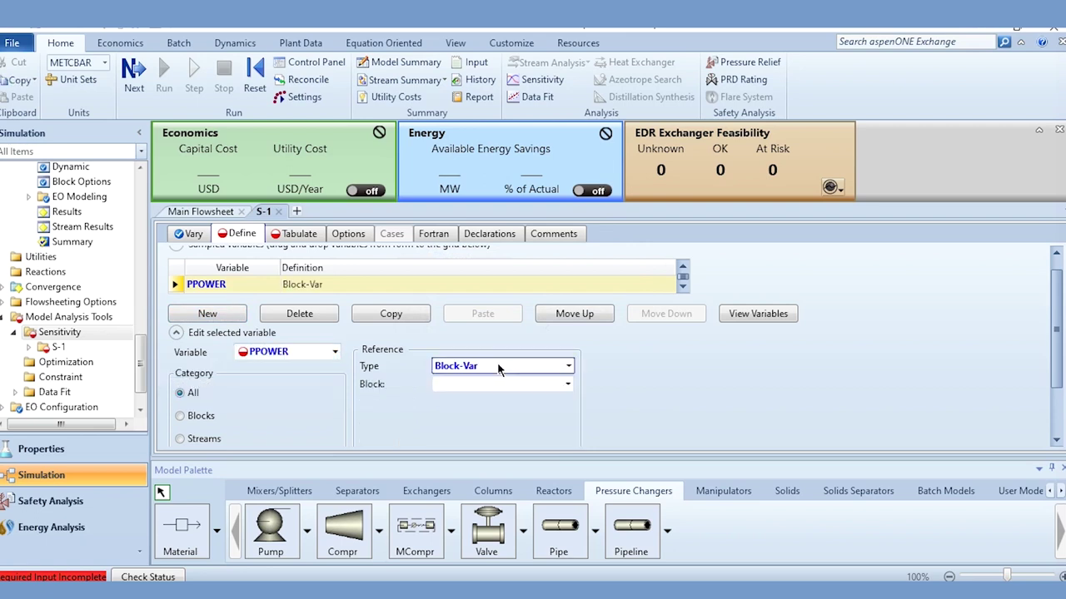
{"action": "left_click", "coordinate": [547, 379]}
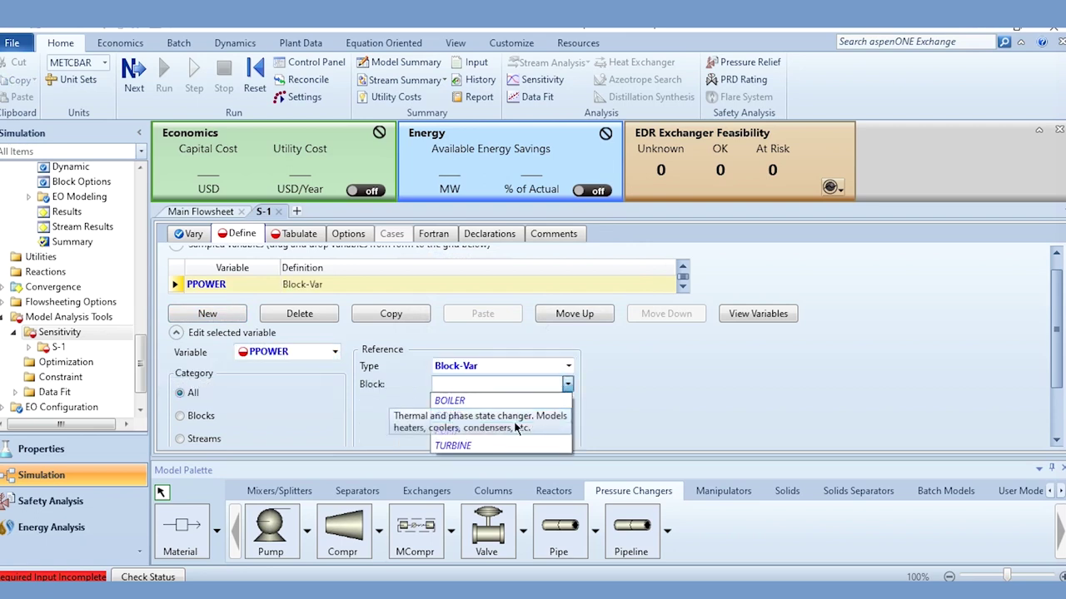
{"action": "left_click", "coordinate": [515, 422]}
Search the pump's variables for "power" and assign BRAKE-POWER, the calculated brake horsepower, to PPOWER
{"action": "left_click", "coordinate": [564, 402]}
{"action": "type", "text": "powee"}
{"action": "key", "text": "BackSpace"}
{"action": "type", "text": "r"}
{"action": "key", "text": "Return"}
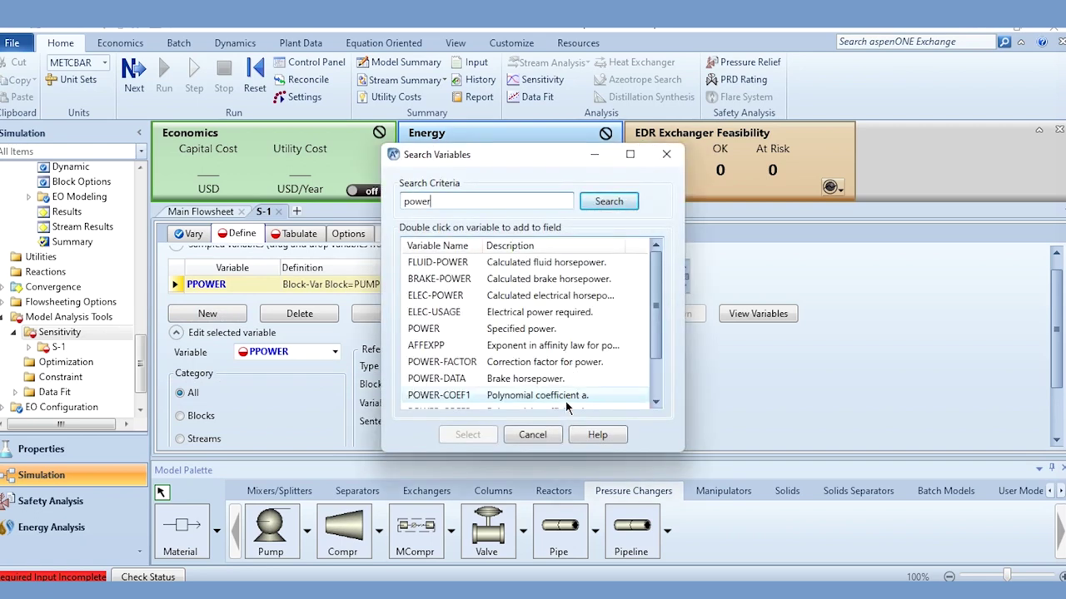
{"action": "double_click", "coordinate": [539, 281]}
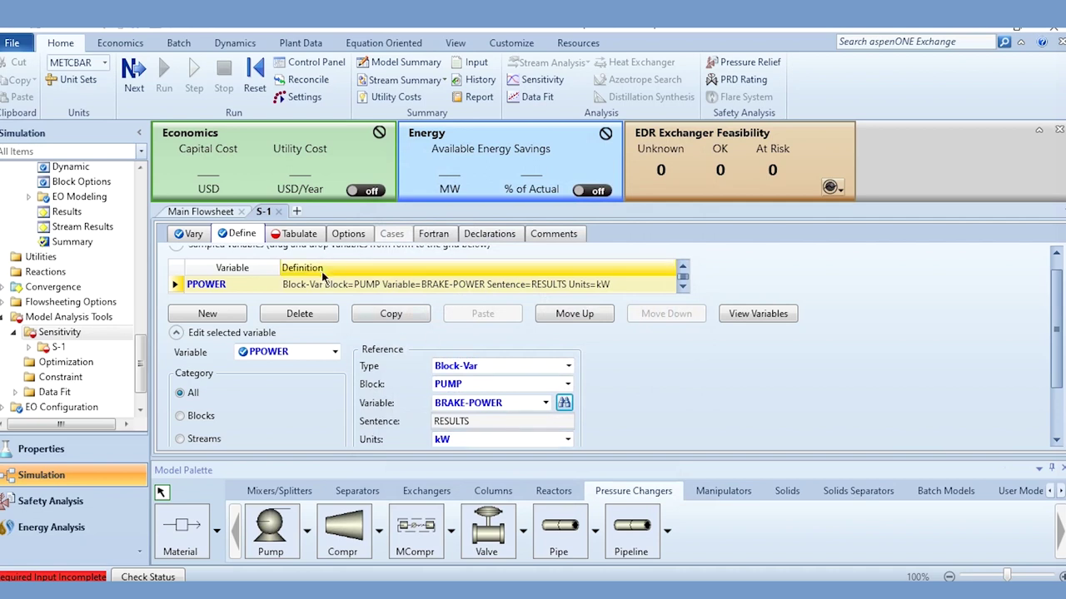
Tabulate the expression -TPOWER-PPOWER in column 1 of the sensitivity analysis
{"action": "left_click", "coordinate": [296, 234]}
{"action": "left_click", "coordinate": [217, 279]}
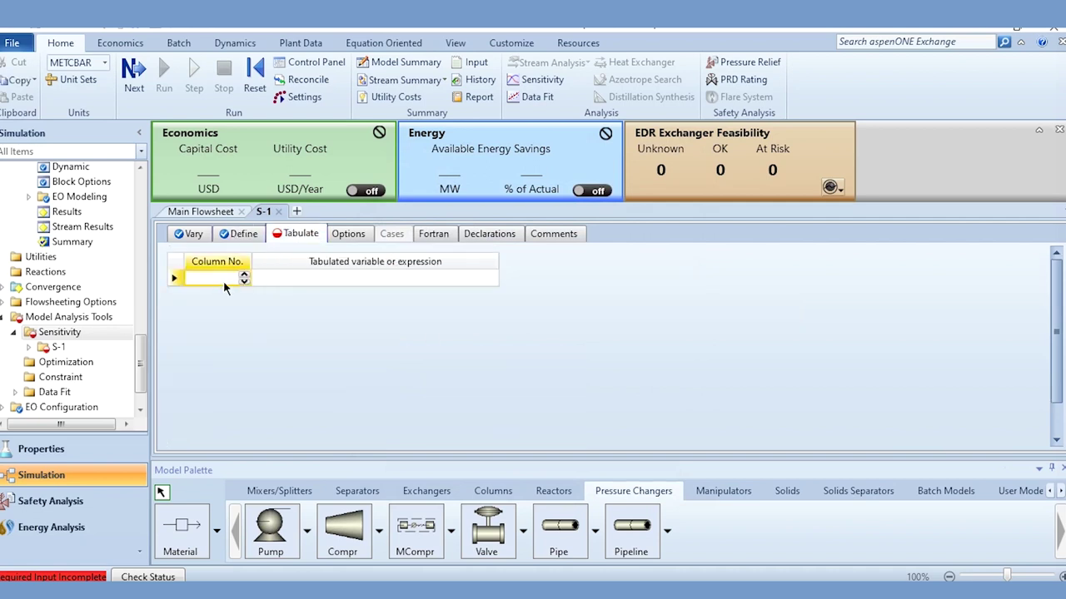
{"action": "left_click", "coordinate": [313, 277]}
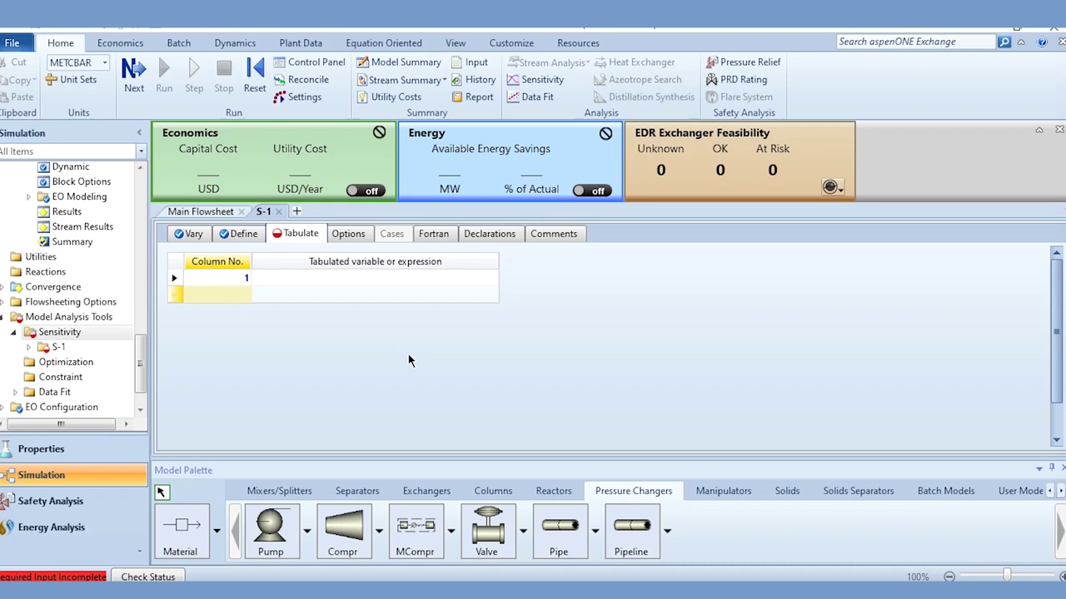
{"action": "type", "text": "TPOWER-PPOWER"}
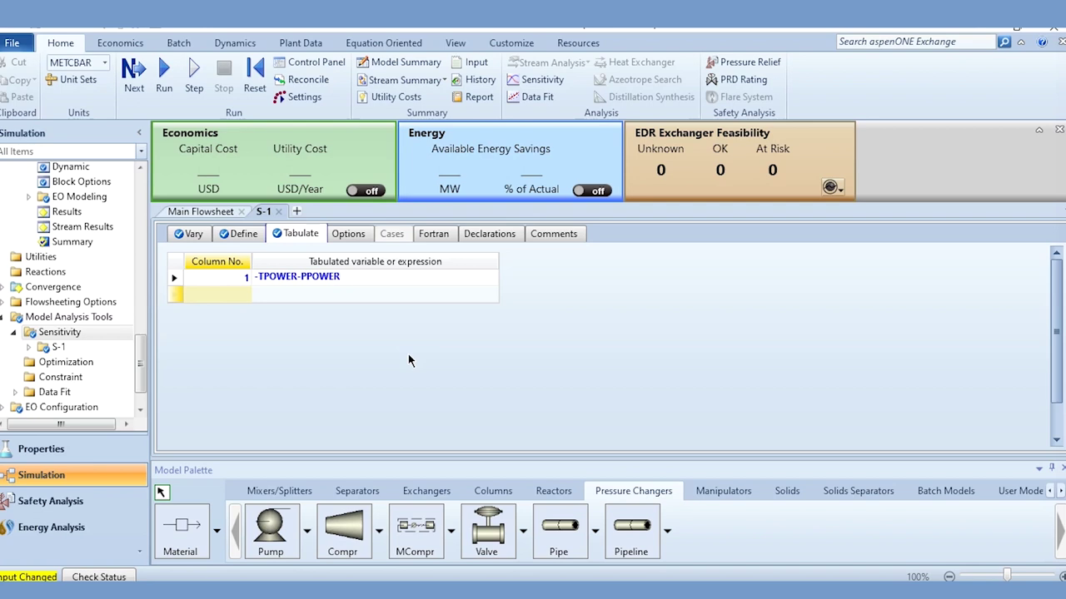
Run the simulation and review the results table of sensitivity S-1 through its last case
{"action": "left_click", "coordinate": [164, 79]}
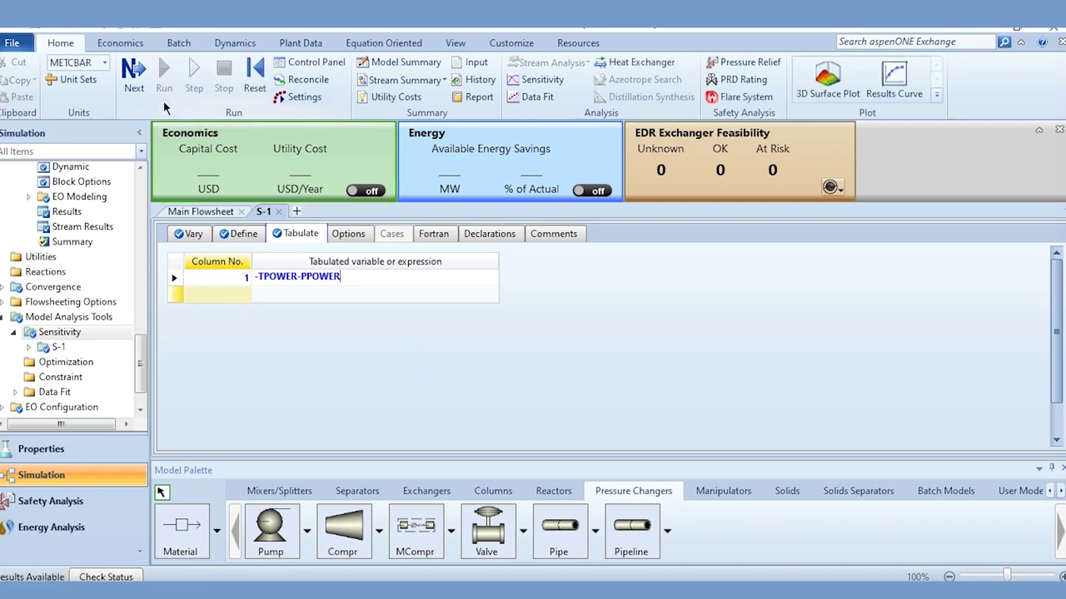
{"action": "left_click", "coordinate": [29, 348]}
{"action": "left_click", "coordinate": [80, 377]}
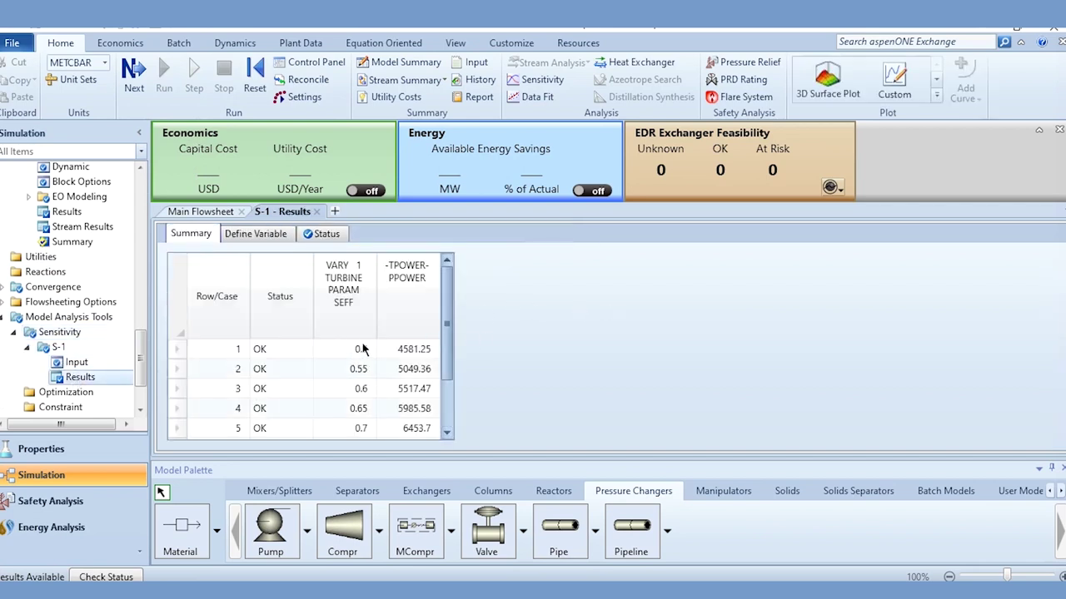
{"action": "left_click", "coordinate": [449, 409]}
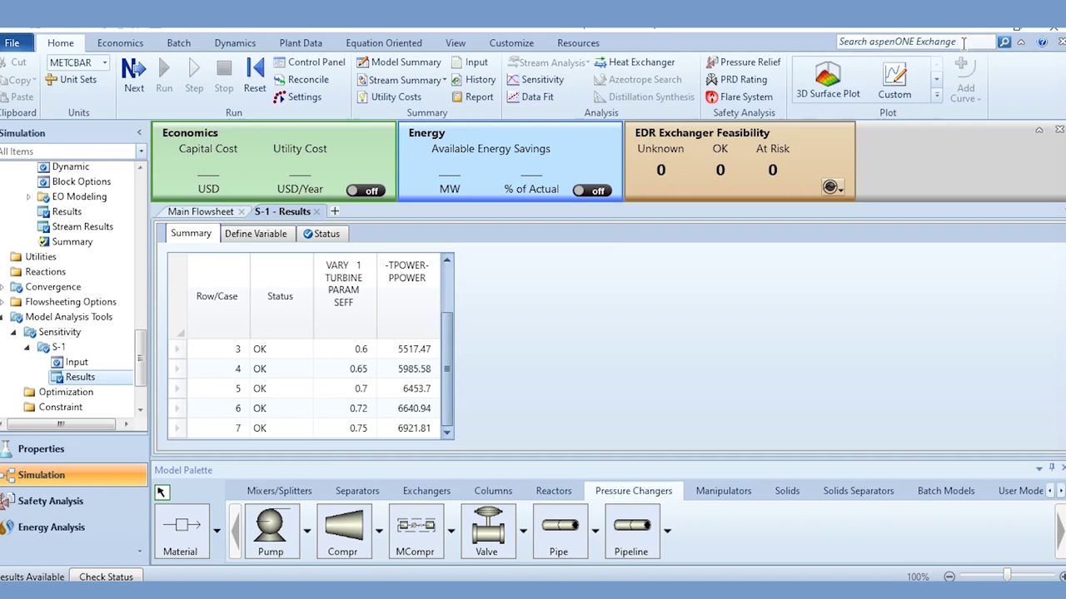
Plot a results curve of -TPOWER-PPOWER with the turbine efficiency SEFF on the X axis
{"action": "left_click", "coordinate": [935, 81]}
{"action": "left_click", "coordinate": [825, 84]}
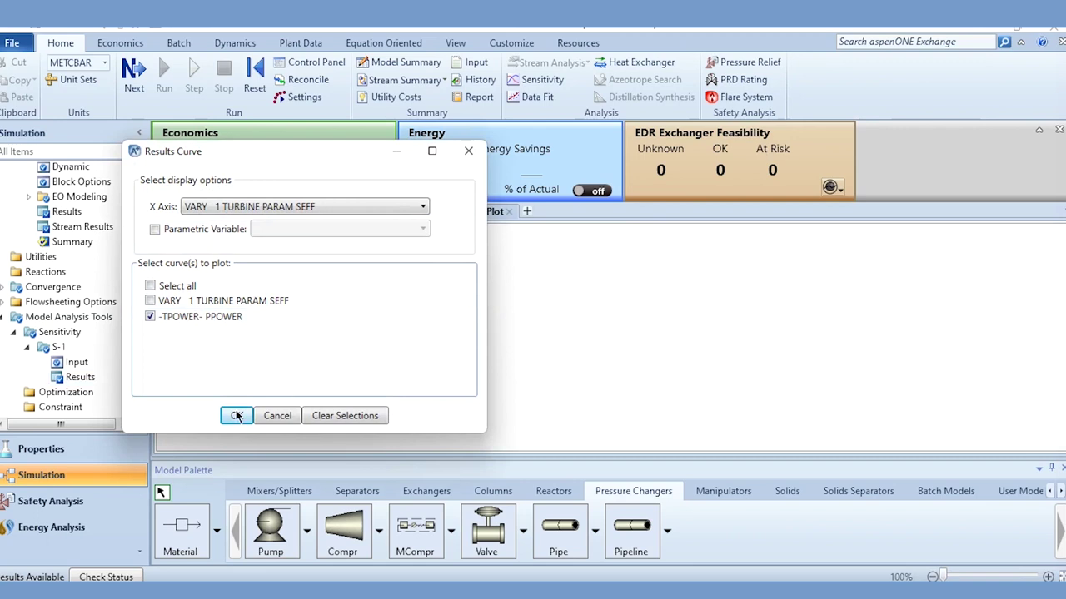
{"action": "left_click", "coordinate": [236, 416]}
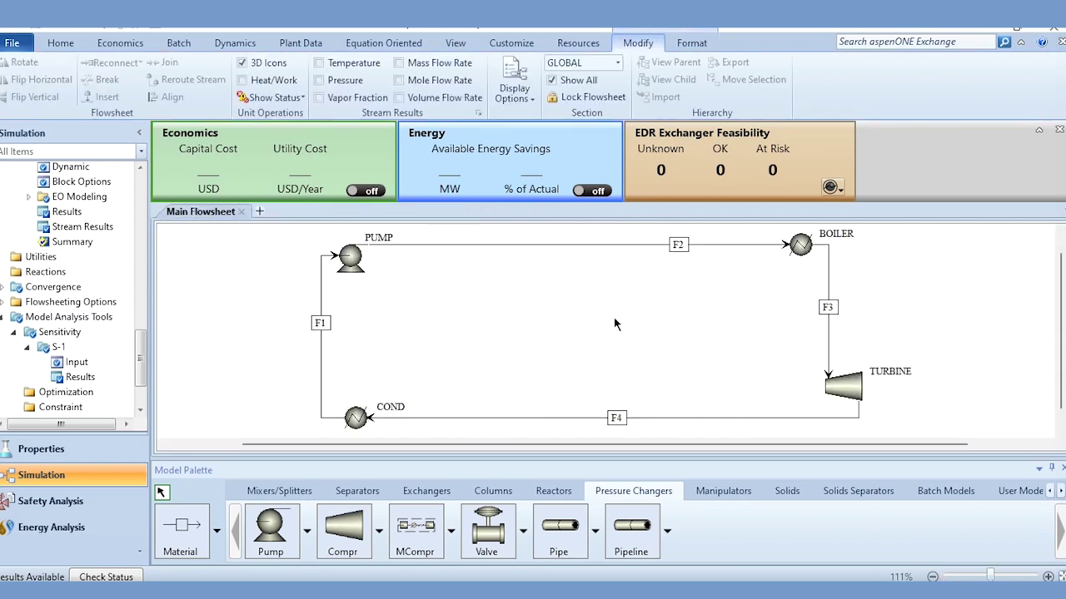
Create a second sensitivity analysis and add a manipulated variable of type Block-Var for the BOILER block
{"action": "left_click", "coordinate": [59, 332]}
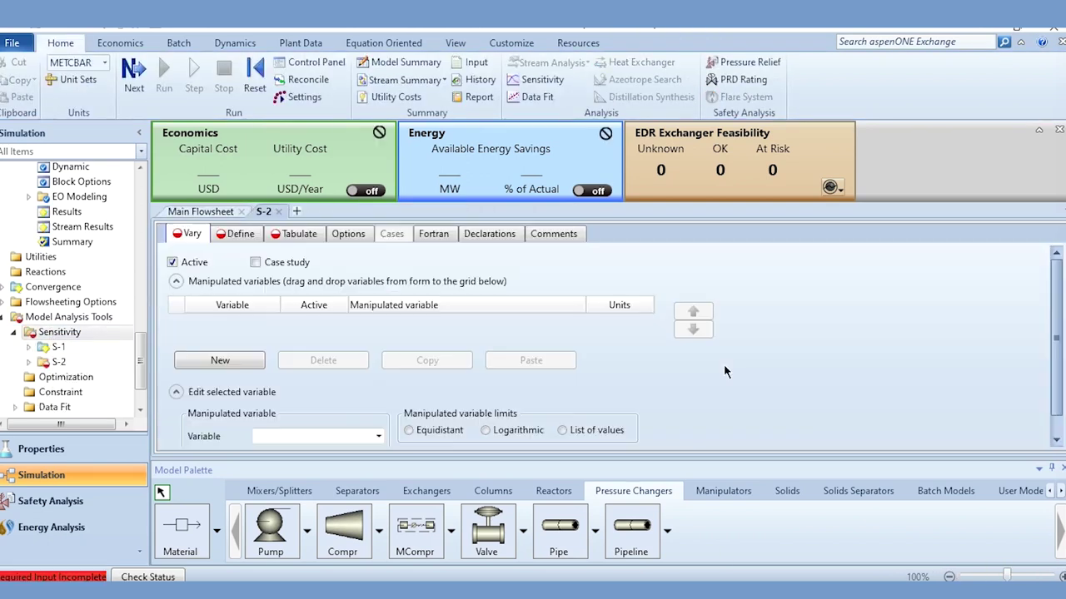
{"action": "scroll", "coordinate": [721, 372], "scroll_direction": "down", "scroll_amount": 1}
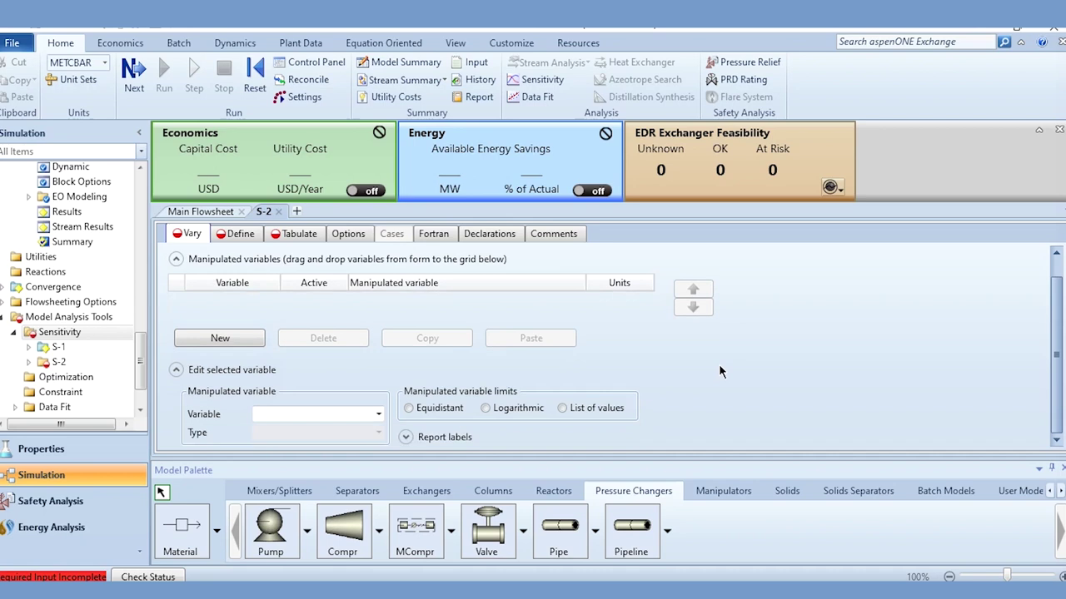
{"action": "left_click", "coordinate": [220, 338]}
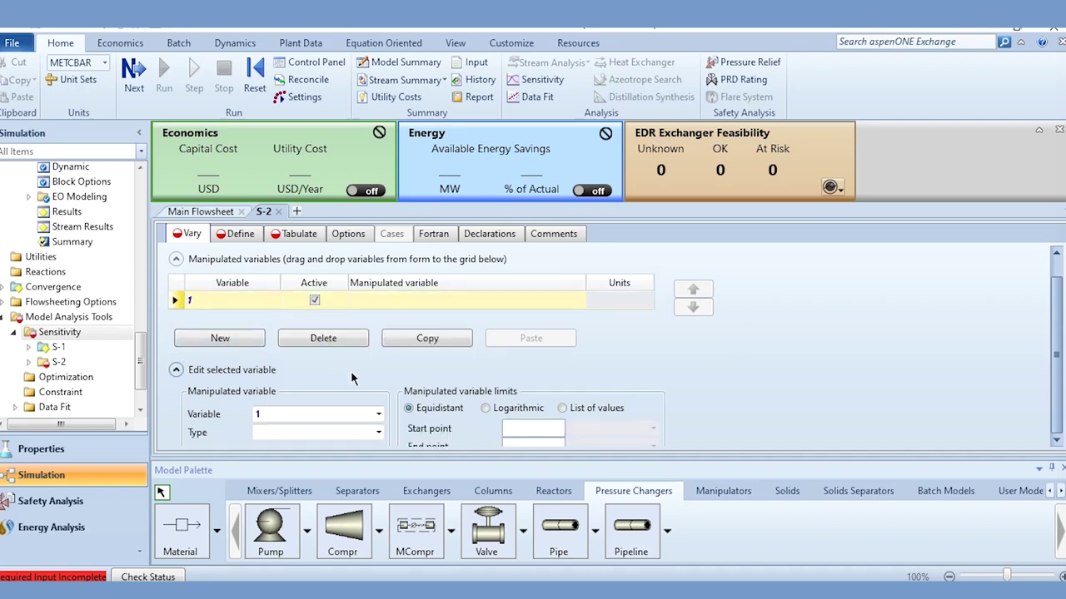
{"action": "left_click", "coordinate": [377, 433]}
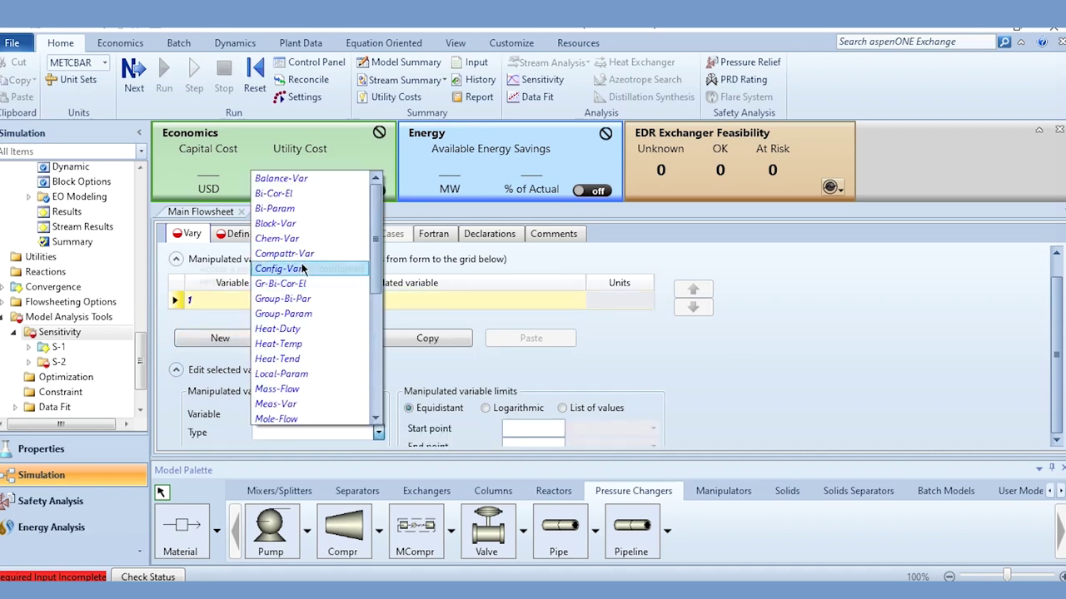
{"action": "left_click", "coordinate": [308, 238]}
{"action": "scroll", "coordinate": [360, 405], "scroll_direction": "down", "scroll_amount": 3}
{"action": "key", "text": "Tab"}
{"action": "key", "text": "alt+Down"}
{"action": "key", "text": "Down"}
{"action": "key", "text": "Return"}
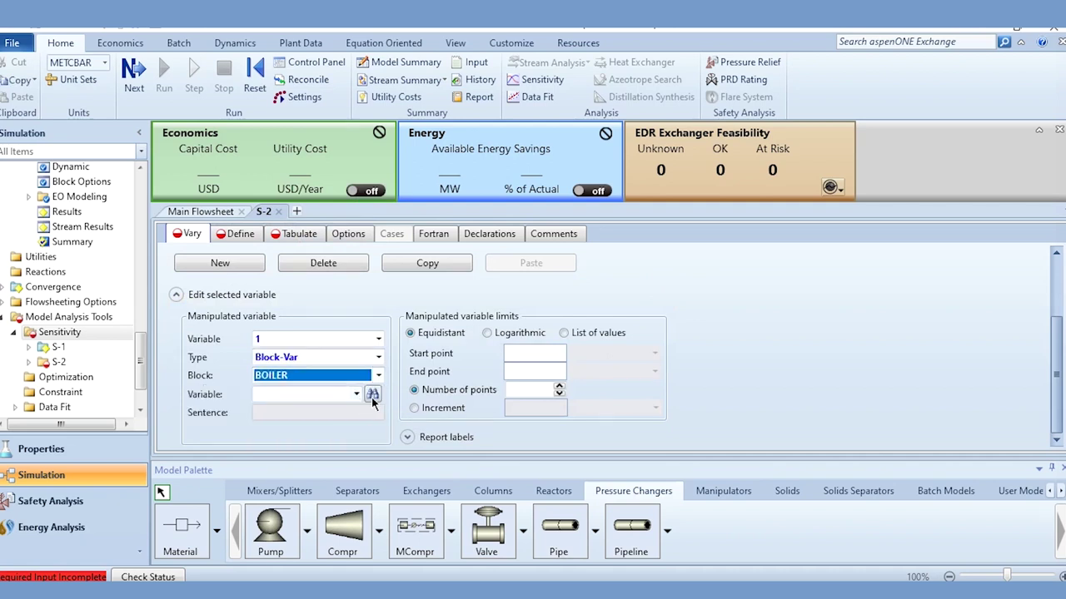
Search the boiler's variables for "TEMPERATURE" and select TEMP, the specified temperature, as the first manipulated variable
{"action": "left_click", "coordinate": [372, 394]}
{"action": "type", "text": "TEMPERATURE"}
{"action": "key", "text": "Return"}
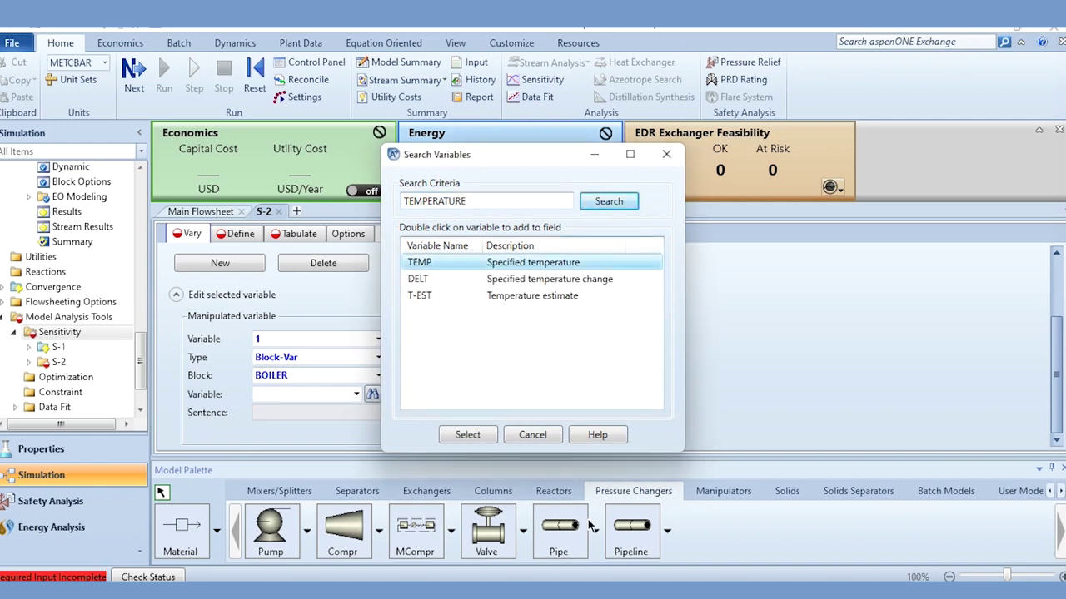
{"action": "left_click", "coordinate": [483, 438]}
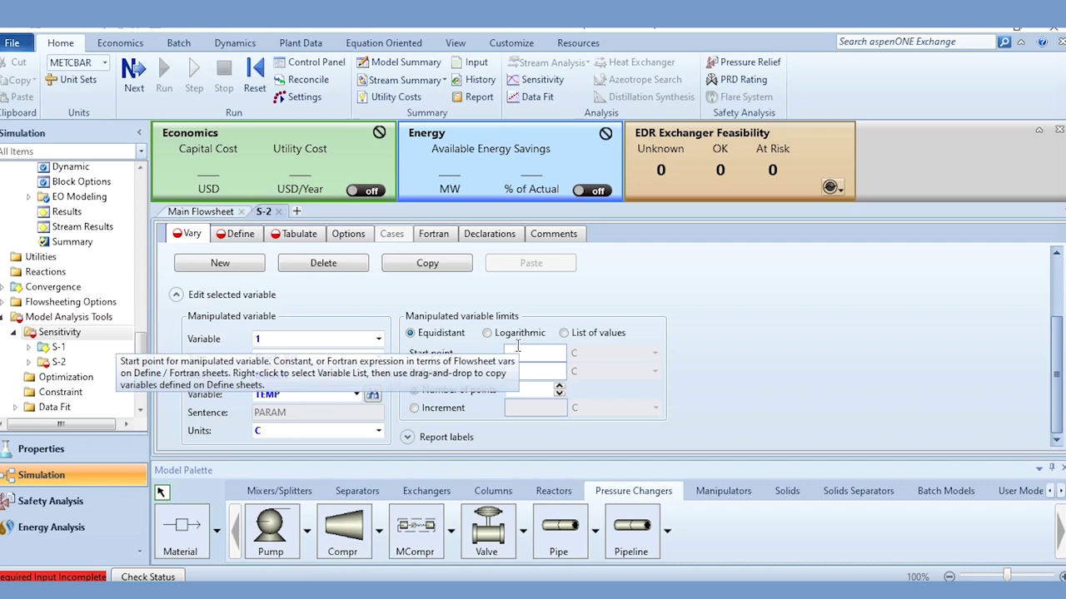
Define the boiler temperature's variation as a list of values: 600, 650 and 700 C
{"action": "left_click", "coordinate": [564, 333]}
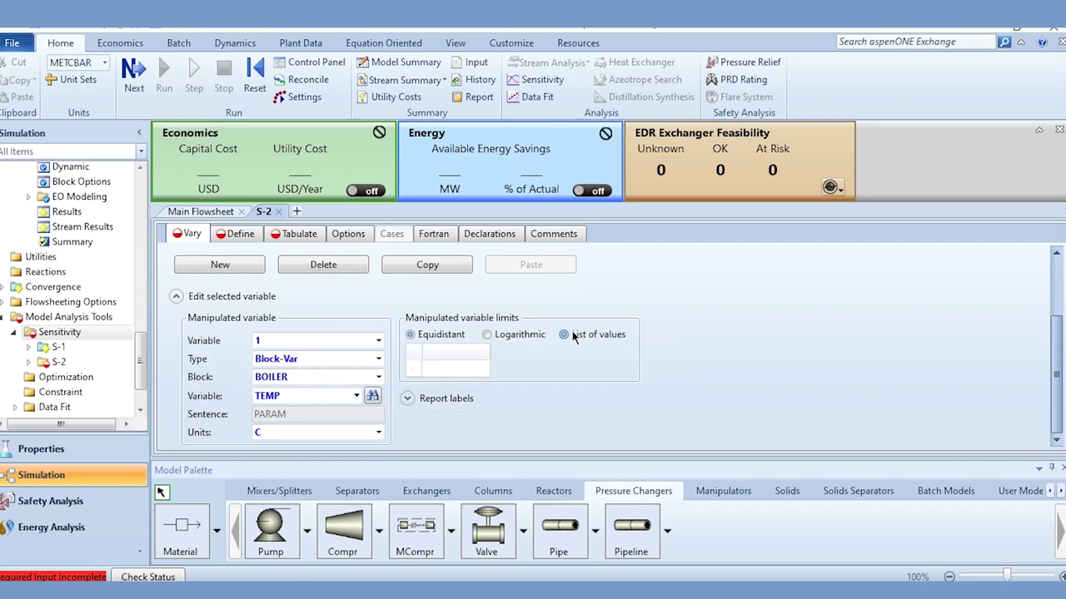
{"action": "left_click", "coordinate": [460, 371]}
{"action": "type", "text": "600"}
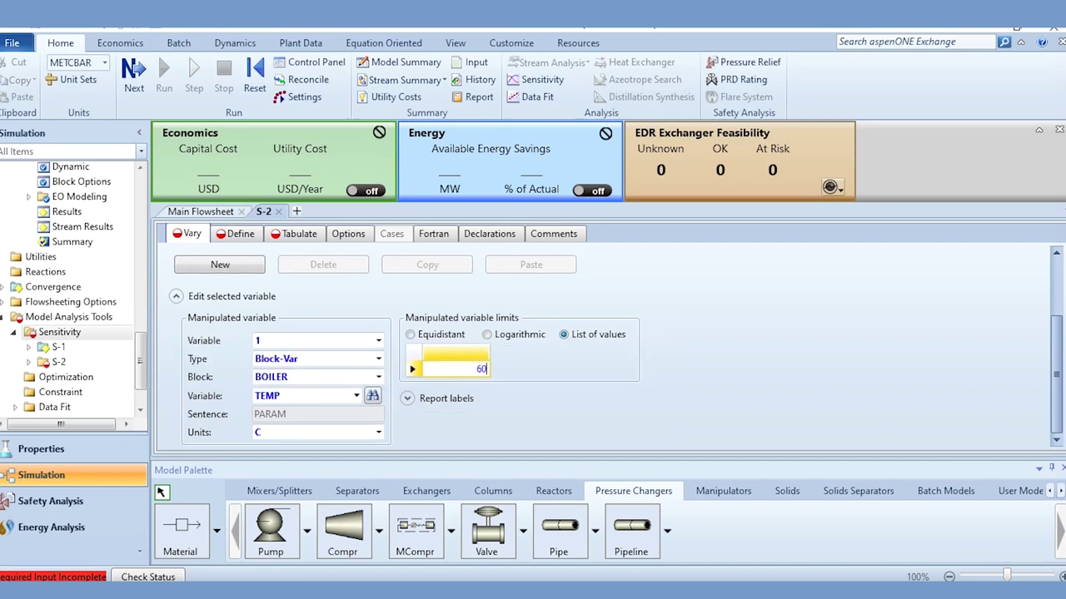
{"action": "key", "text": "Return"}
{"action": "type", "text": "650"}
{"action": "key", "text": "Return"}
{"action": "type", "text": "700"}
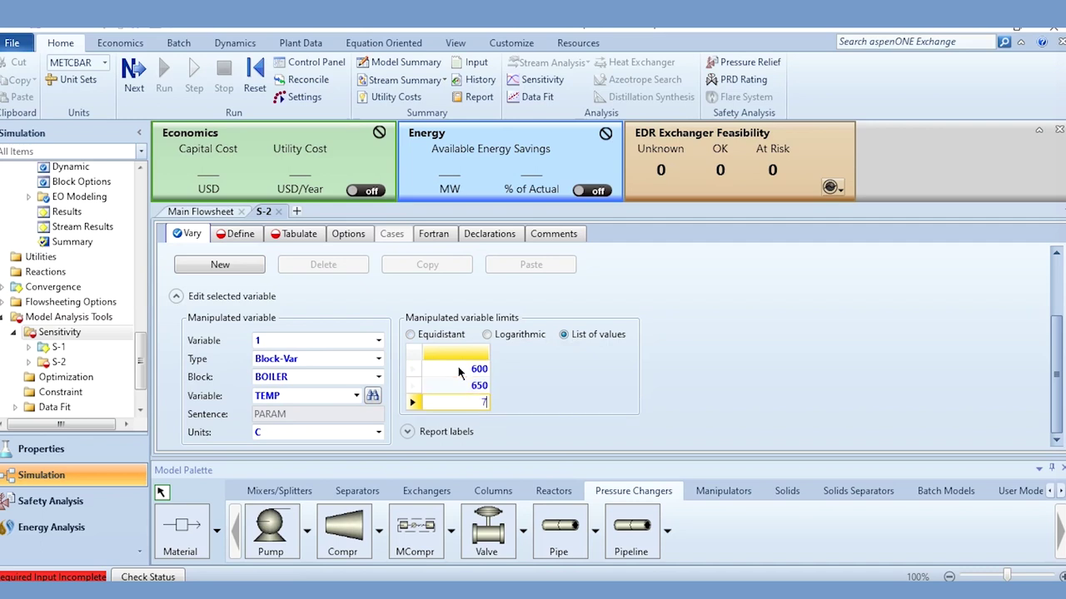
{"action": "key", "text": "Return"}
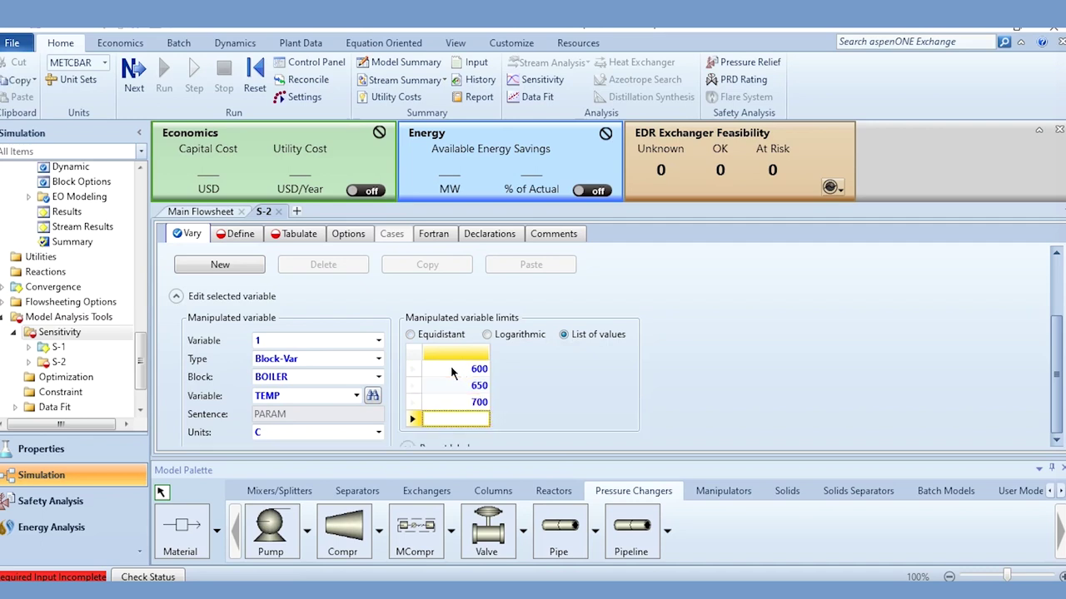
Add a second manipulated variable to the analysis, of type Block-Var for the BOILER block
{"action": "left_click", "coordinate": [225, 265]}
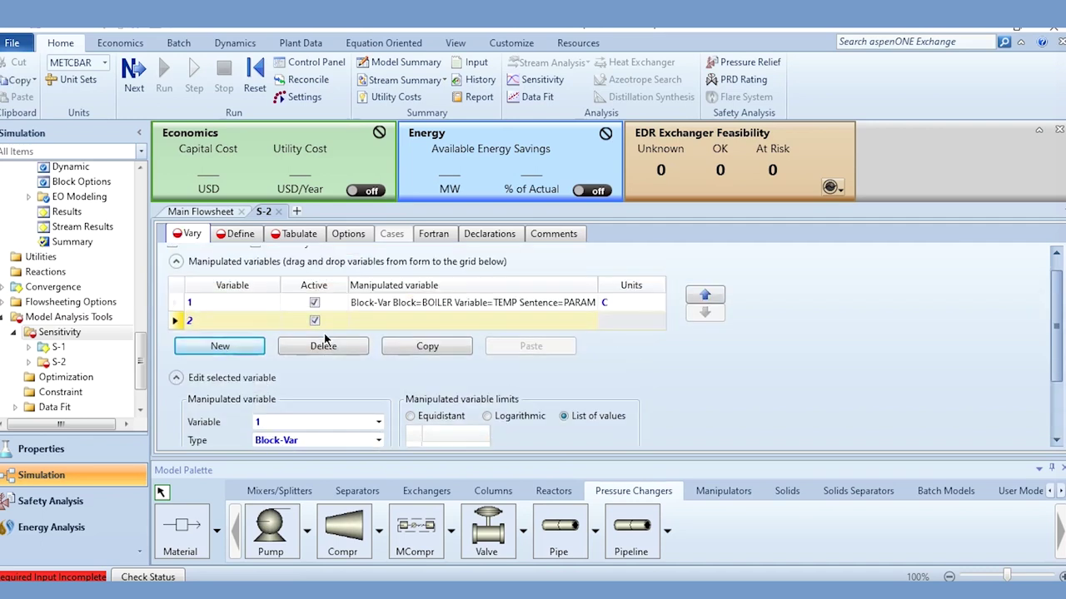
{"action": "scroll", "coordinate": [333, 350], "scroll_direction": "down", "scroll_amount": 3}
{"action": "left_click", "coordinate": [341, 329]}
{"action": "left_click", "coordinate": [345, 375]}
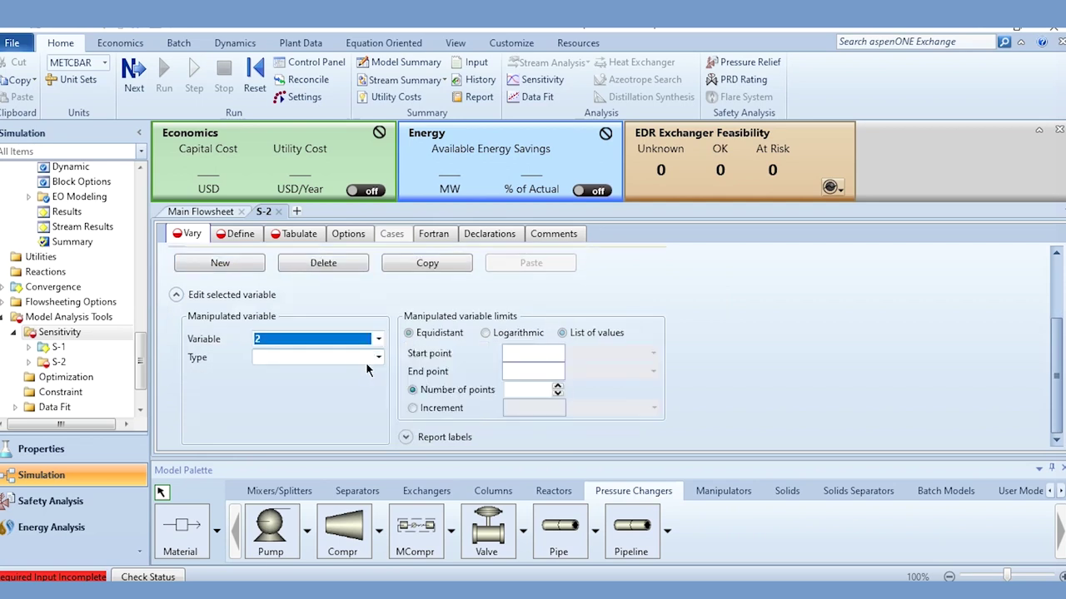
{"action": "left_click", "coordinate": [378, 358]}
{"action": "left_click", "coordinate": [306, 418]}
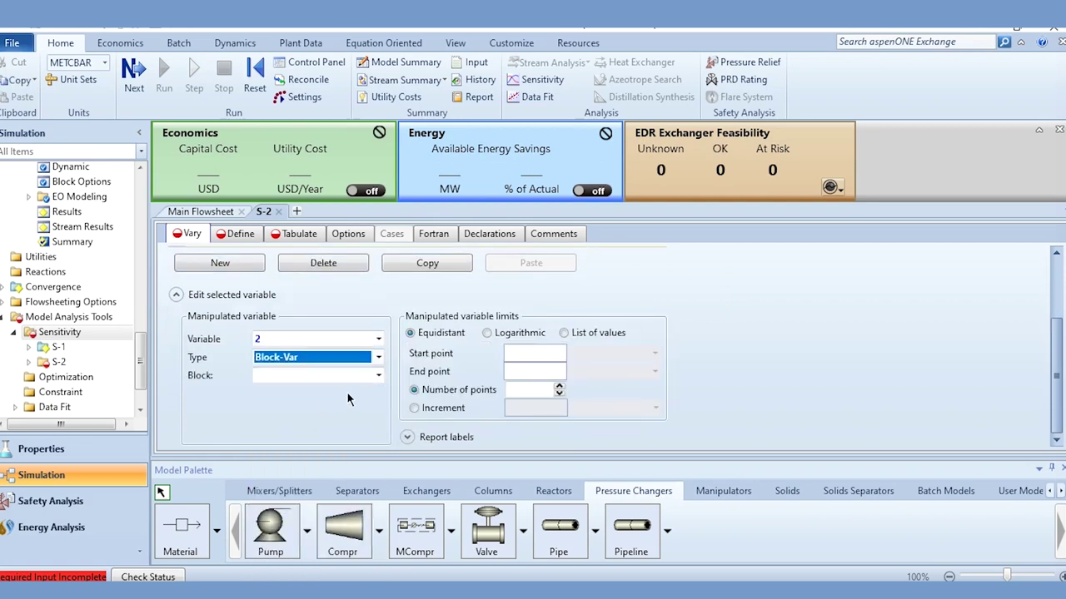
{"action": "left_click", "coordinate": [358, 375]}
{"action": "left_click", "coordinate": [351, 389]}
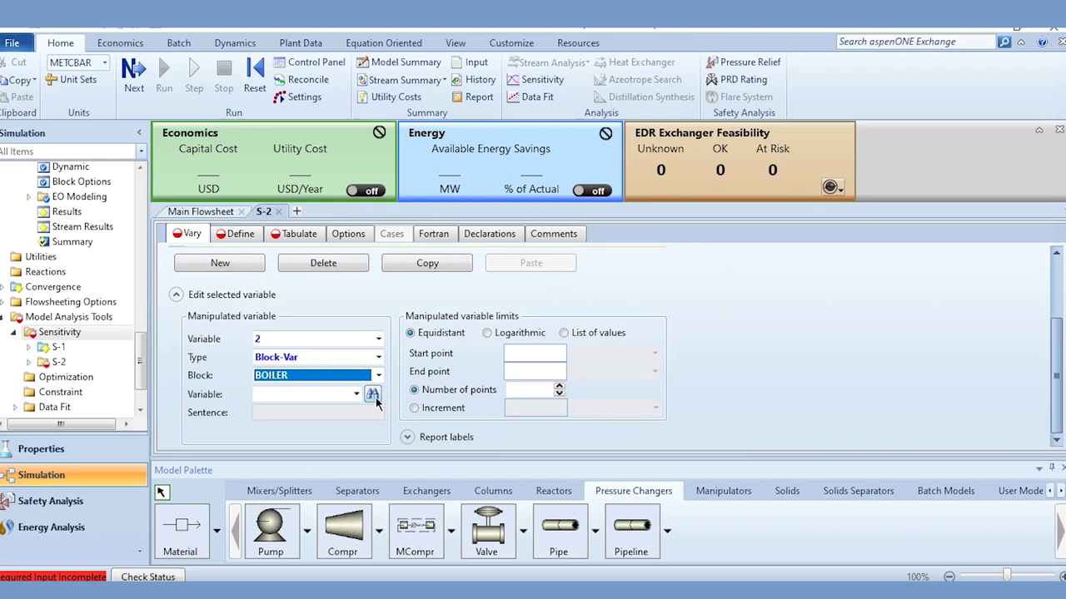
Search the boiler's variables for "PRESSURE" and select PRES as the second manipulated variable
{"action": "left_click", "coordinate": [372, 395]}
{"action": "type", "text": "PRESSURE"}
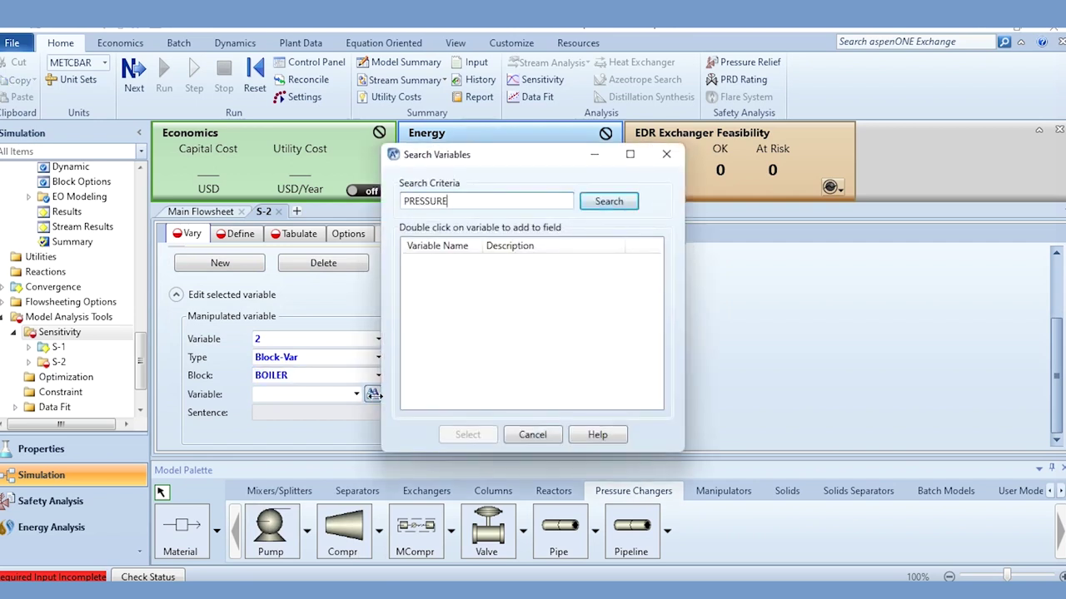
{"action": "key", "text": "Return"}
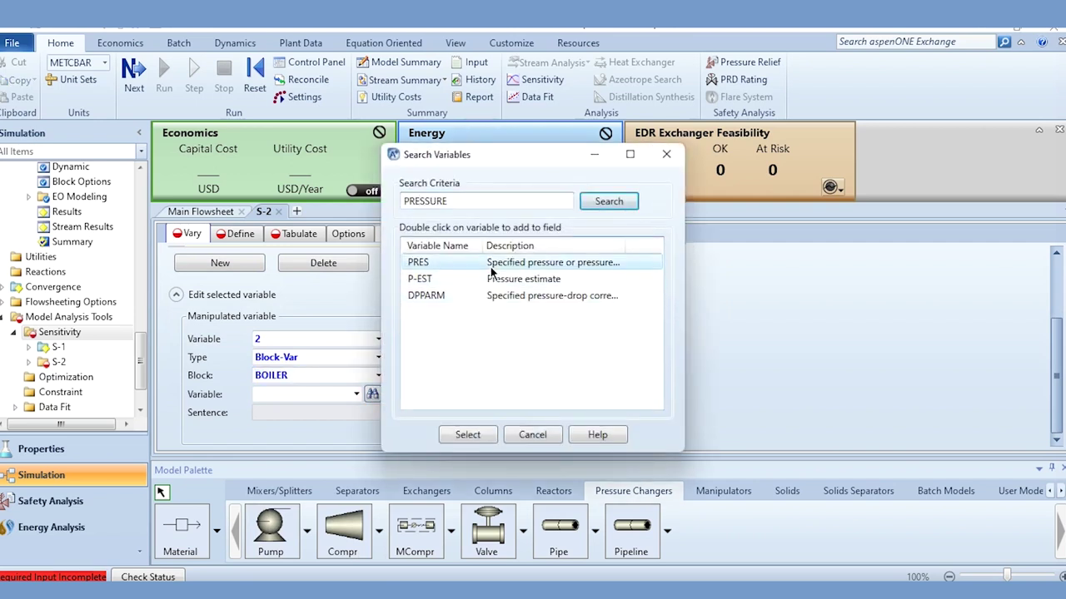
{"action": "double_click", "coordinate": [492, 265]}
Define the boiler pressure's variation as a list of values: -0.5, -1, -1.5, -2, -3 and -4 bar
{"action": "left_click", "coordinate": [566, 333]}
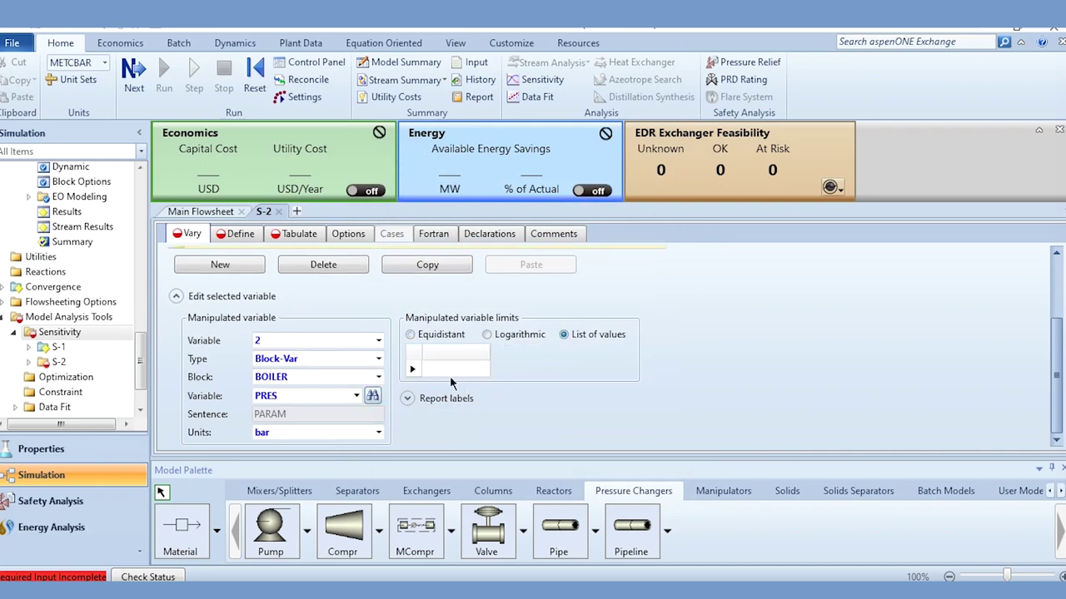
{"action": "type", "text": "-0.5"}
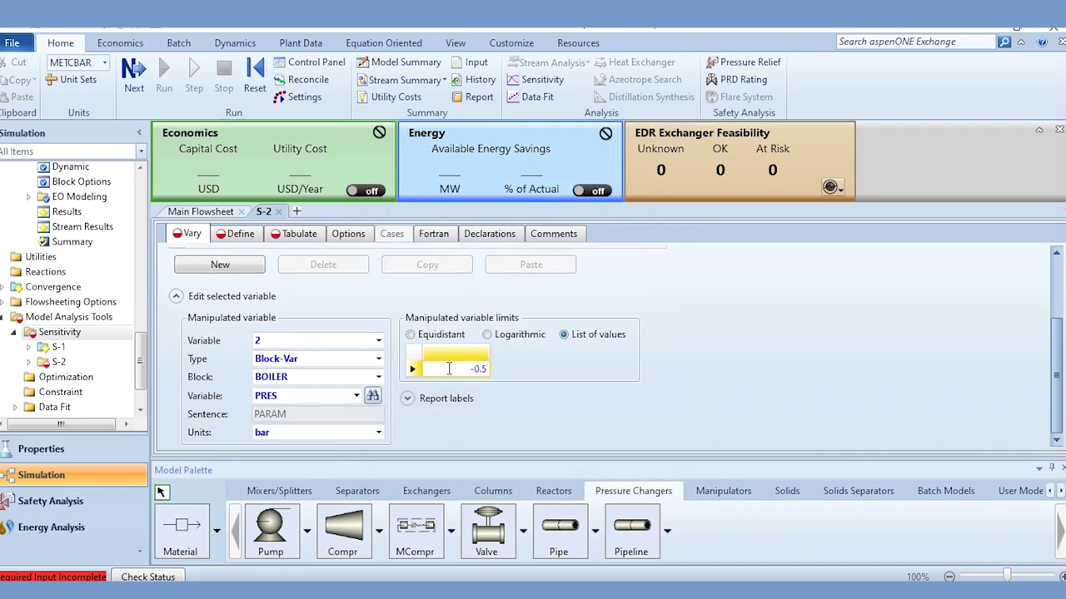
{"action": "key", "text": "Return"}
{"action": "type", "text": "-1"}
{"action": "key", "text": "Return"}
{"action": "type", "text": "-1.5"}
{"action": "key", "text": "Return"}
{"action": "type", "text": "-2"}
{"action": "key", "text": "Return"}
{"action": "type", "text": "-3"}
{"action": "key", "text": "Return"}
{"action": "type", "text": "-4"}
{"action": "key", "text": "Return"}
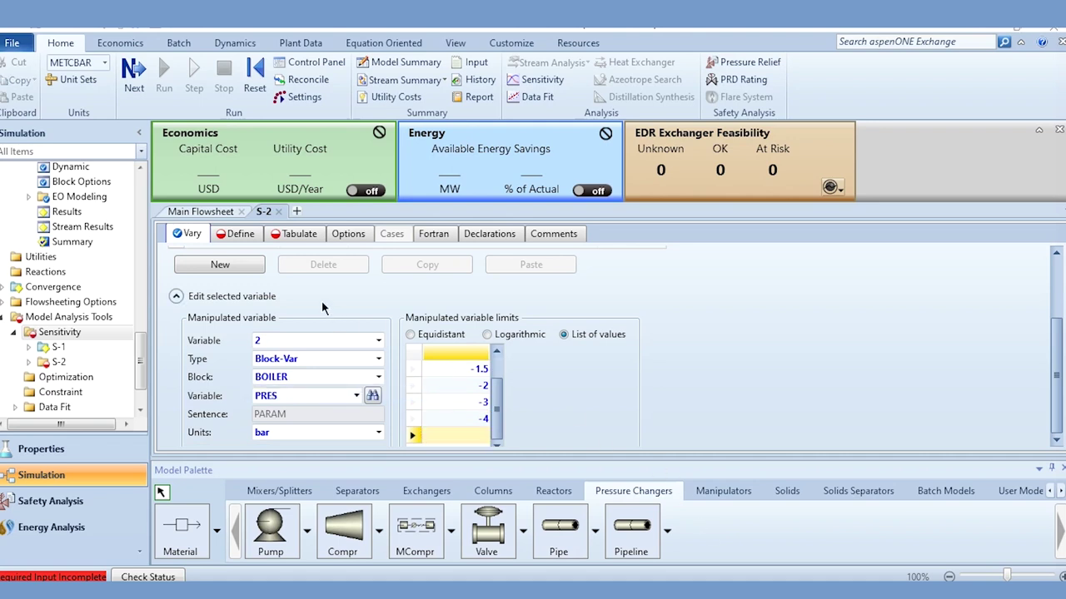
Create a sampled variable named TPOWER in the S-2 analysis, of type Block-Var for the TURBINE block
{"action": "left_click", "coordinate": [239, 236]}
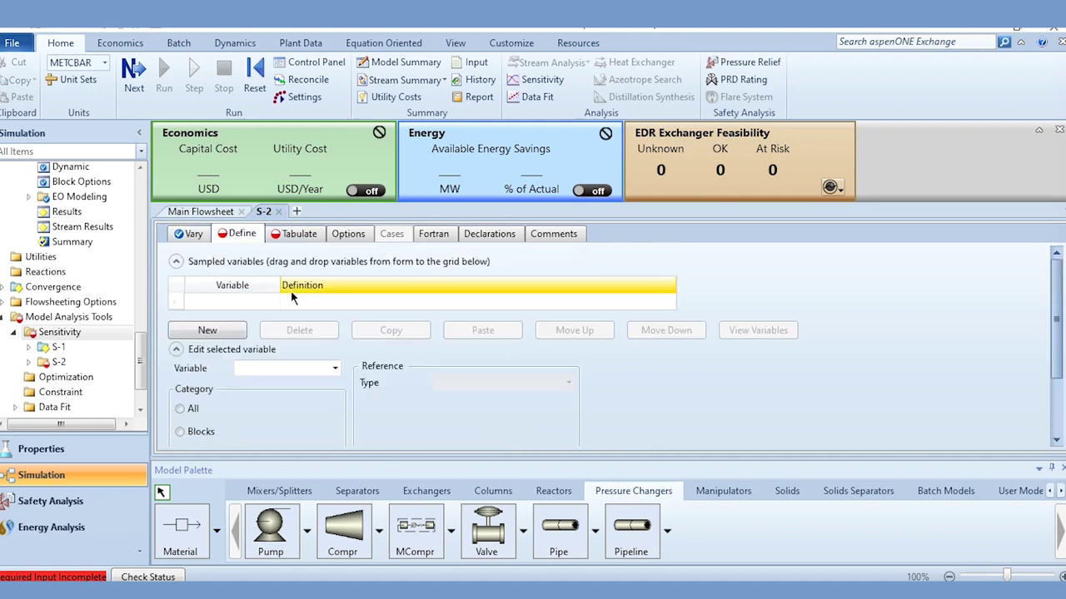
{"action": "left_click", "coordinate": [207, 330]}
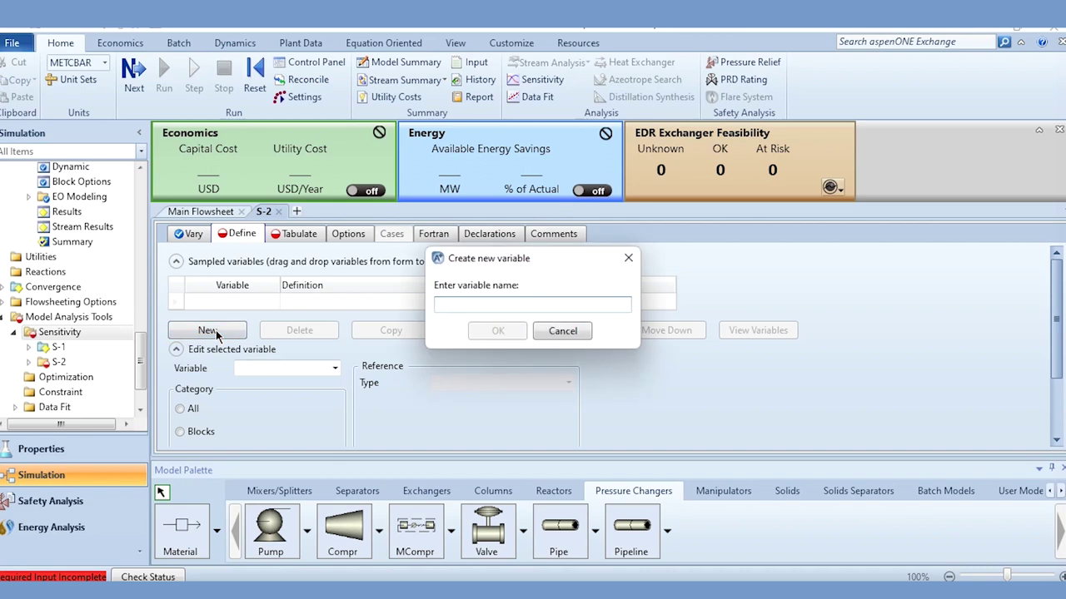
{"action": "type", "text": "TPOWER"}
{"action": "key", "text": "Return"}
{"action": "left_click", "coordinate": [568, 292]}
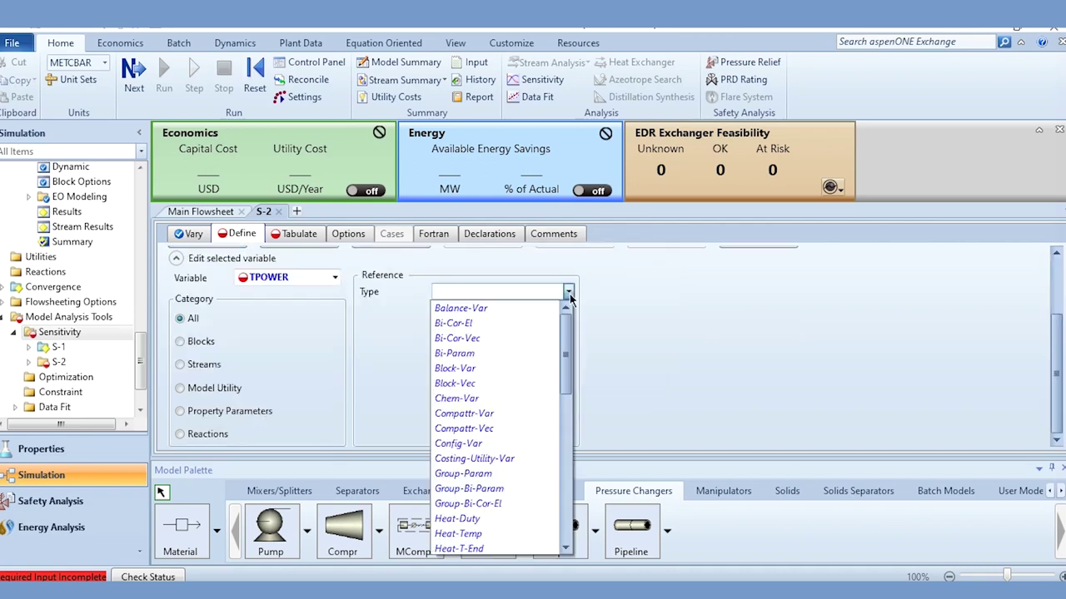
{"action": "left_click", "coordinate": [490, 368]}
{"action": "left_click", "coordinate": [568, 309]}
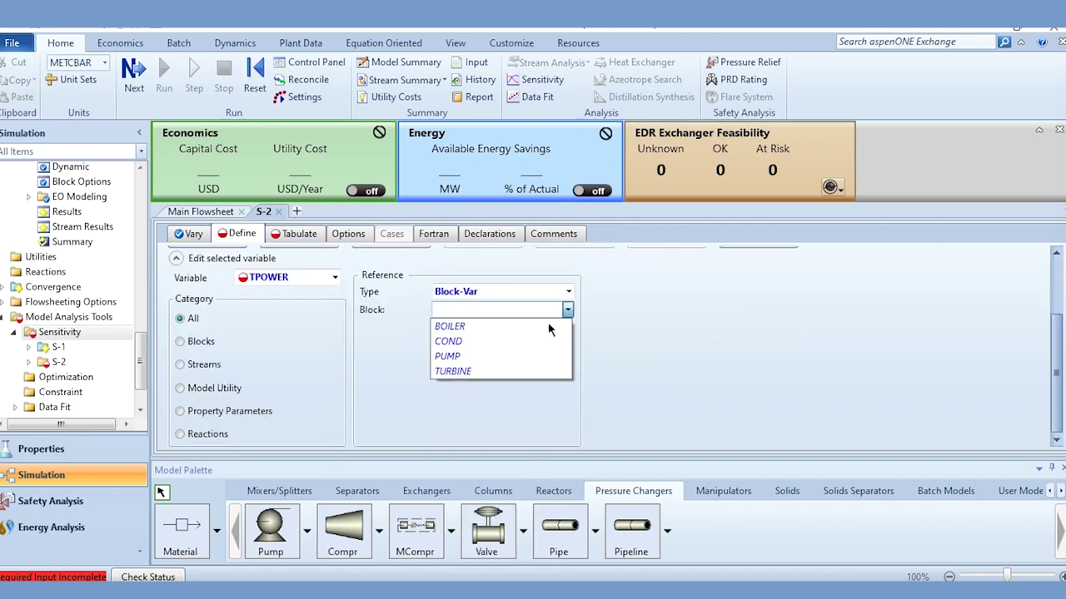
{"action": "left_click", "coordinate": [533, 370]}
Search the turbine's variables for "POWER" and select BRAKE-POWER as the variable for TPOWER
{"action": "left_click", "coordinate": [568, 330]}
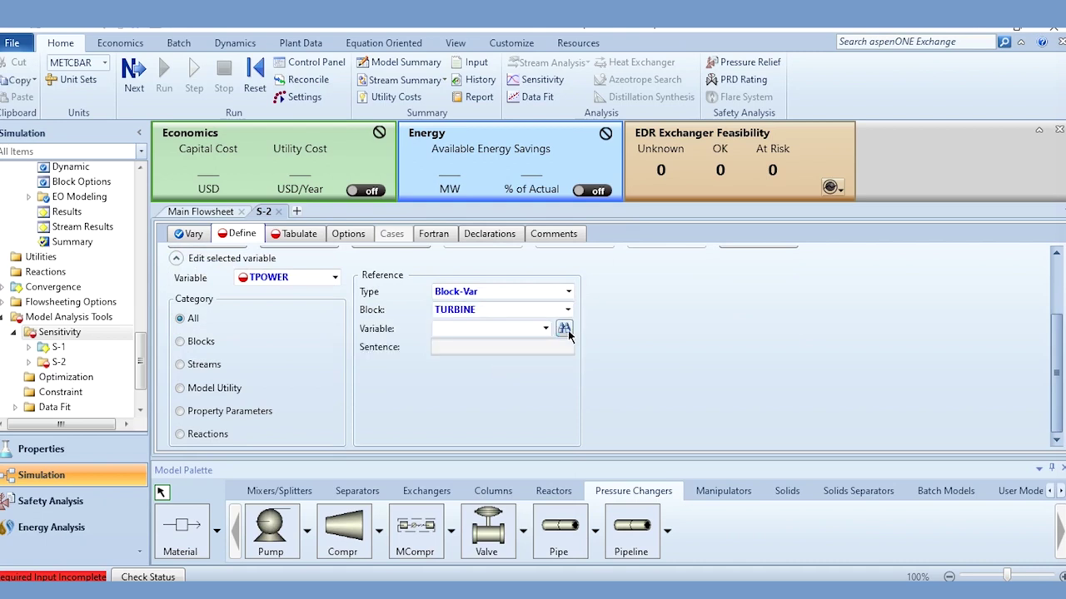
{"action": "type", "text": "POWER"}
{"action": "key", "text": "Return"}
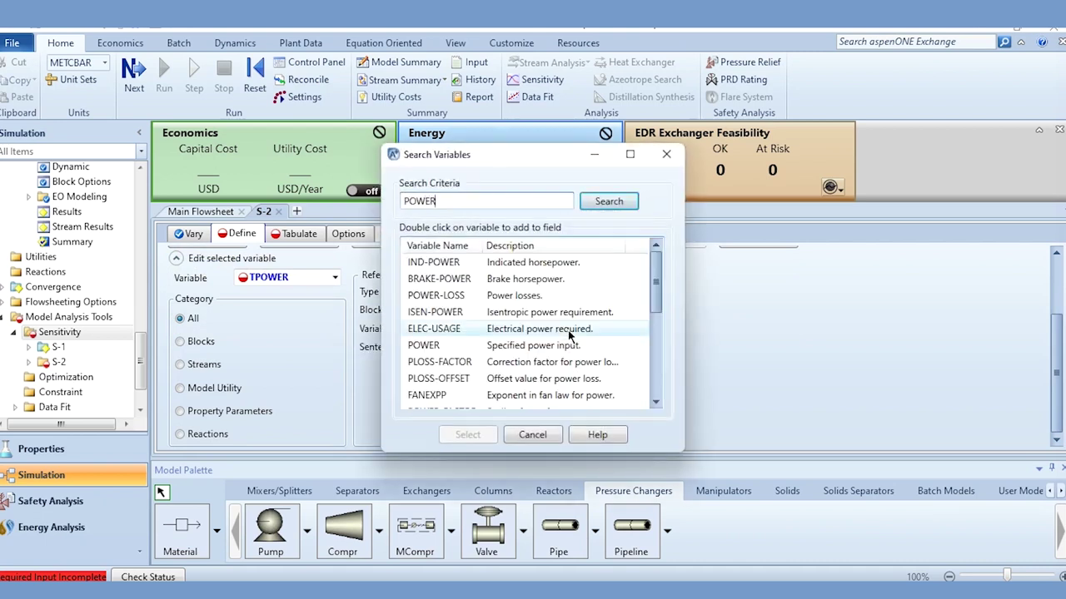
{"action": "double_click", "coordinate": [524, 279]}
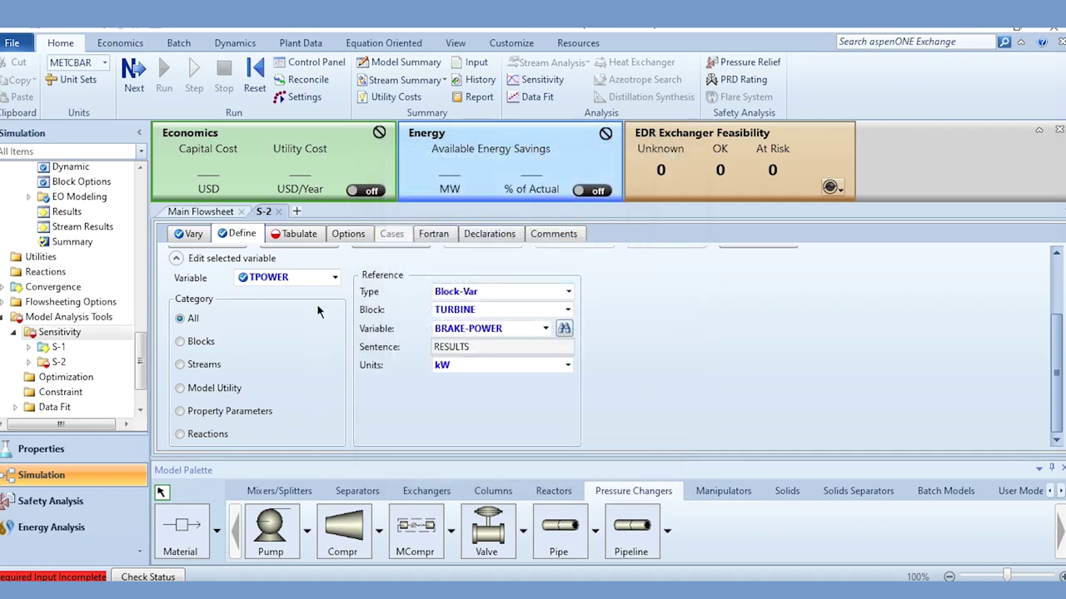
Create a second sampled variable named PPOWER, of type Block-Var for the PUMP block, and assign the pump's power variable to it
{"action": "left_click", "coordinate": [213, 331]}
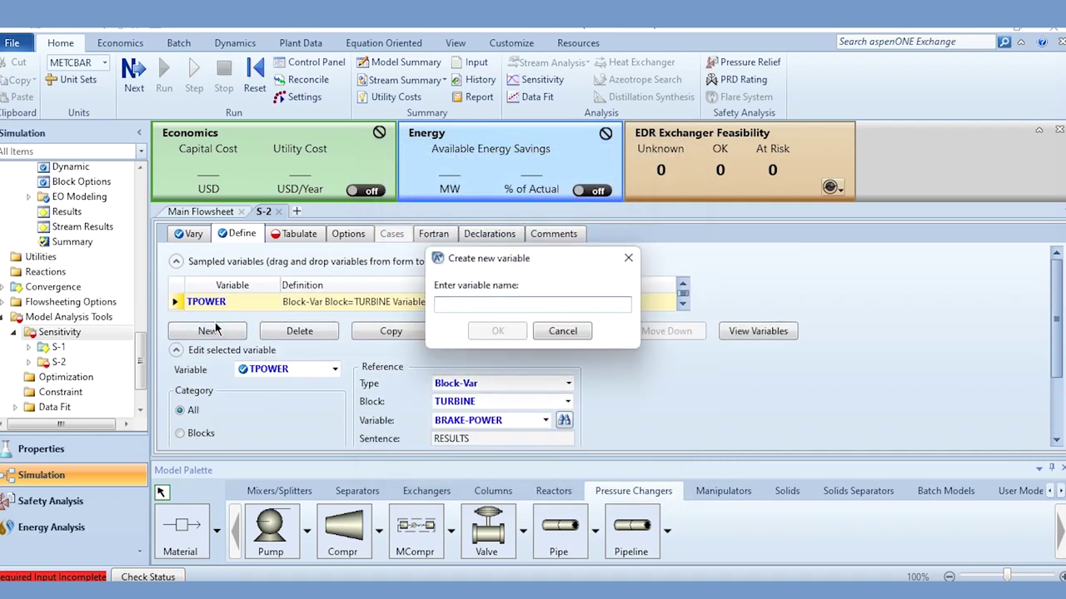
{"action": "type", "text": "PPOWER"}
{"action": "key", "text": "Return"}
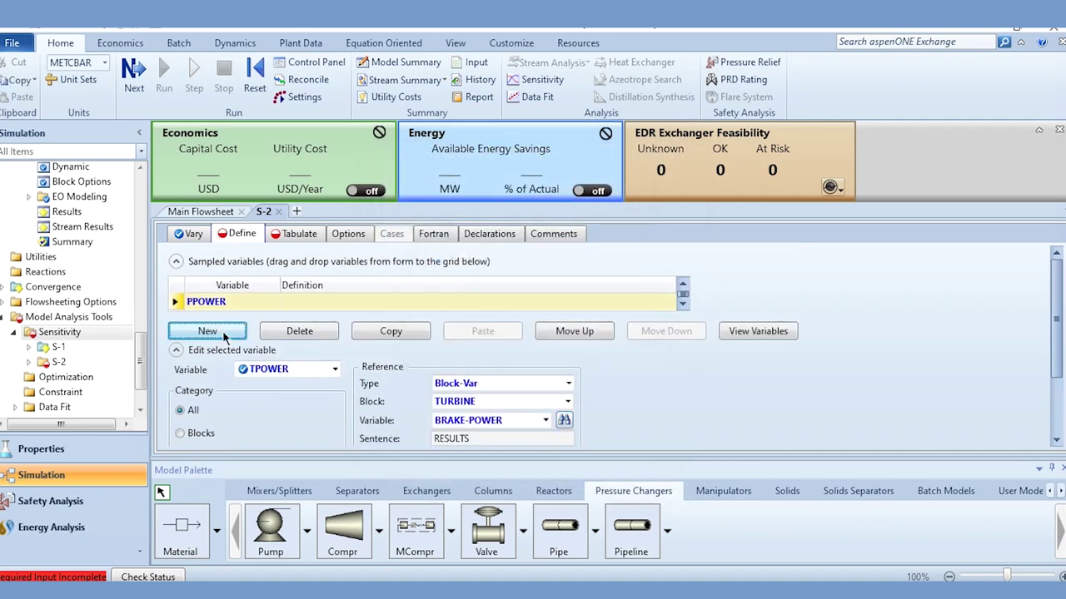
{"action": "scroll", "coordinate": [223, 331], "scroll_direction": "down", "scroll_amount": 1}
{"action": "left_click", "coordinate": [334, 293]}
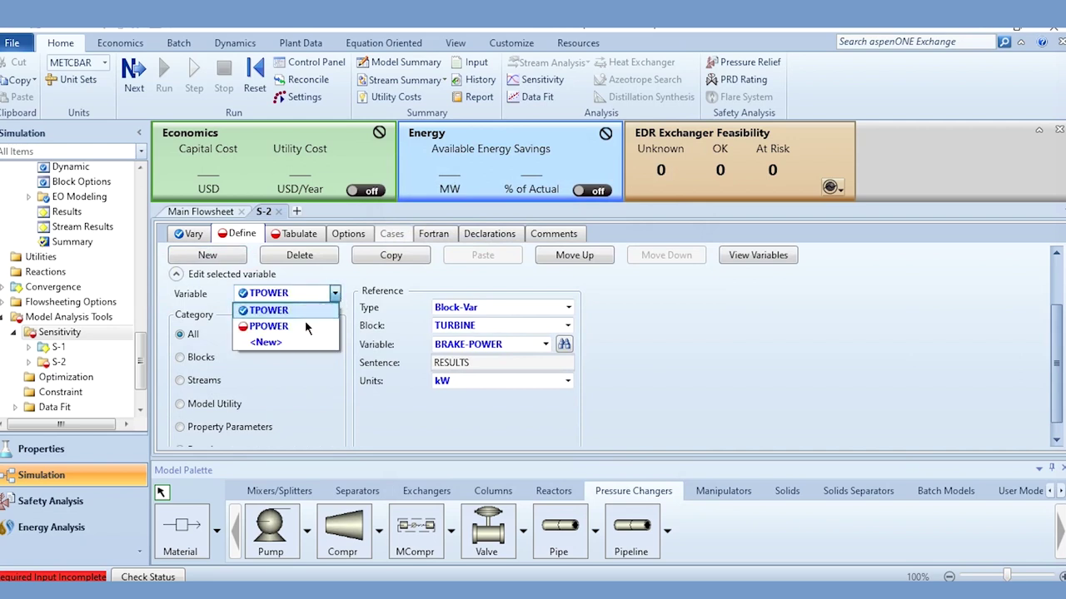
{"action": "left_click", "coordinate": [313, 325]}
{"action": "type", "text": "b"}
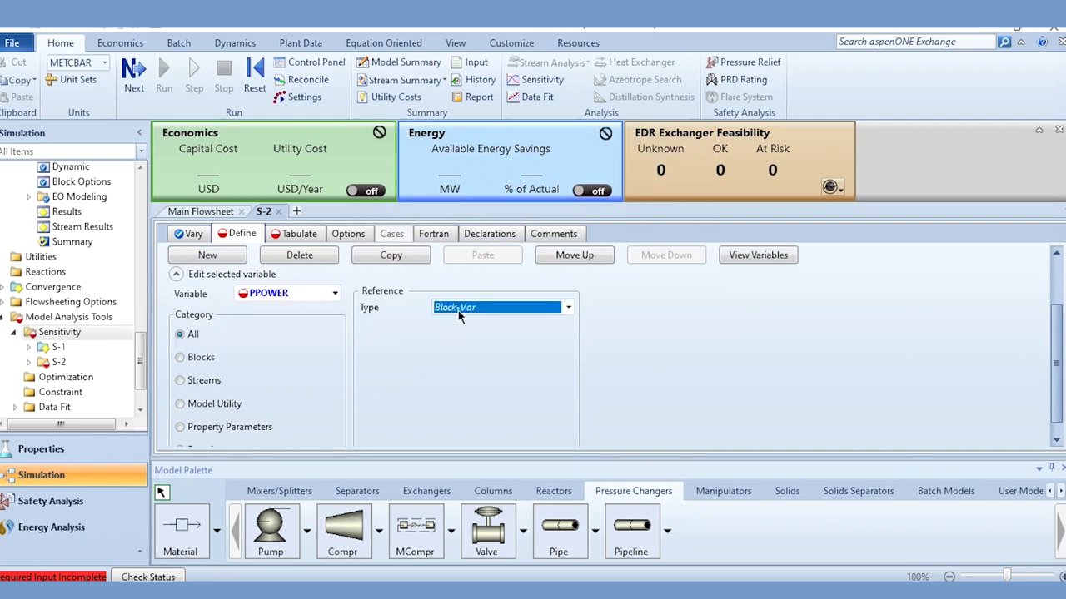
{"action": "key", "text": "Tab"}
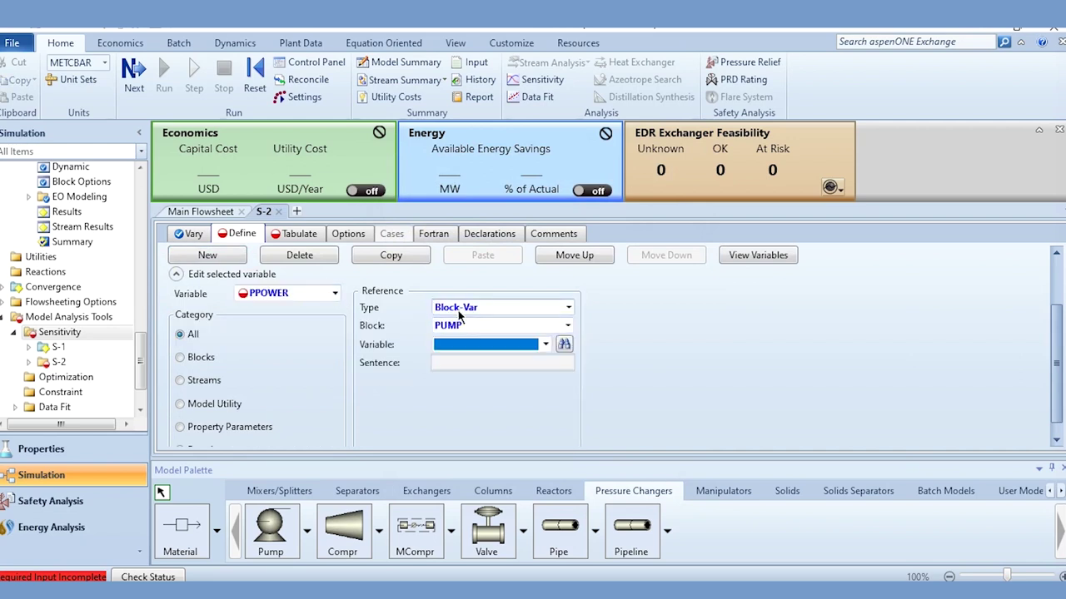
{"action": "type", "text": "b"}
{"action": "key", "text": "Tab"}
Tabulate the net power expression -TPOWER-PPOWER in column 1 of the sensitivity table
{"action": "left_click", "coordinate": [300, 234]}
{"action": "left_click", "coordinate": [227, 278]}
{"action": "type", "text": "1"}
{"action": "key", "text": "Return"}
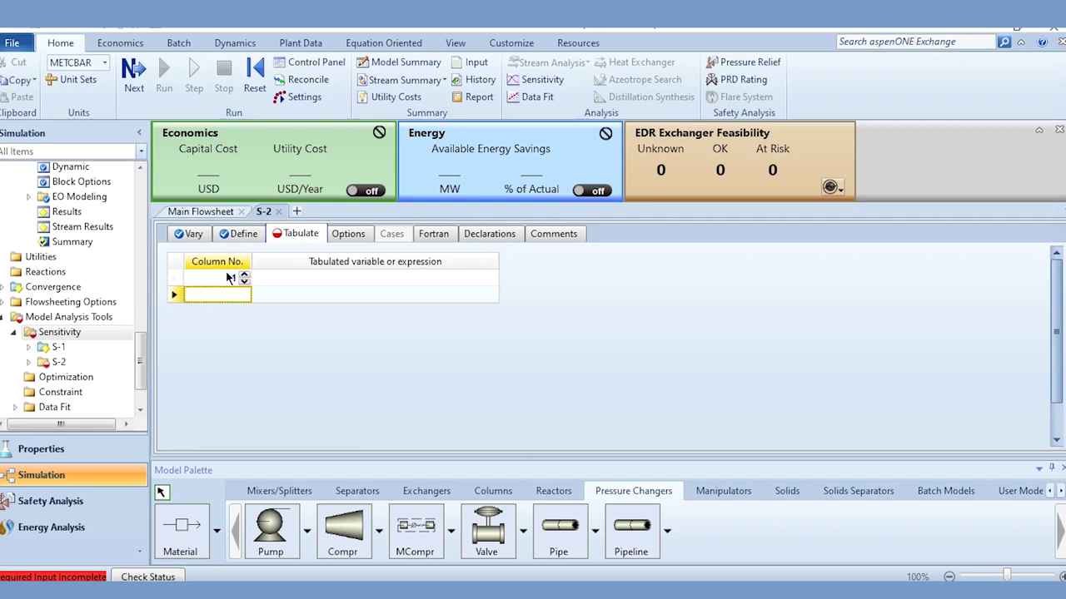
{"action": "key", "text": "Up"}
{"action": "key", "text": "Right"}
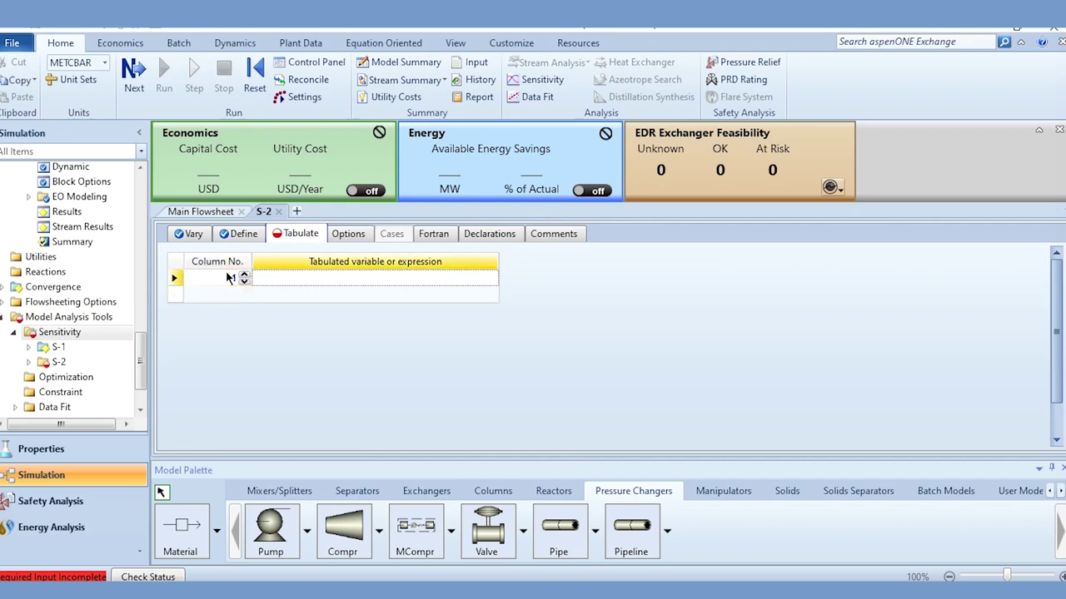
{"action": "type", "text": "-TPOWER-PPOWER"}
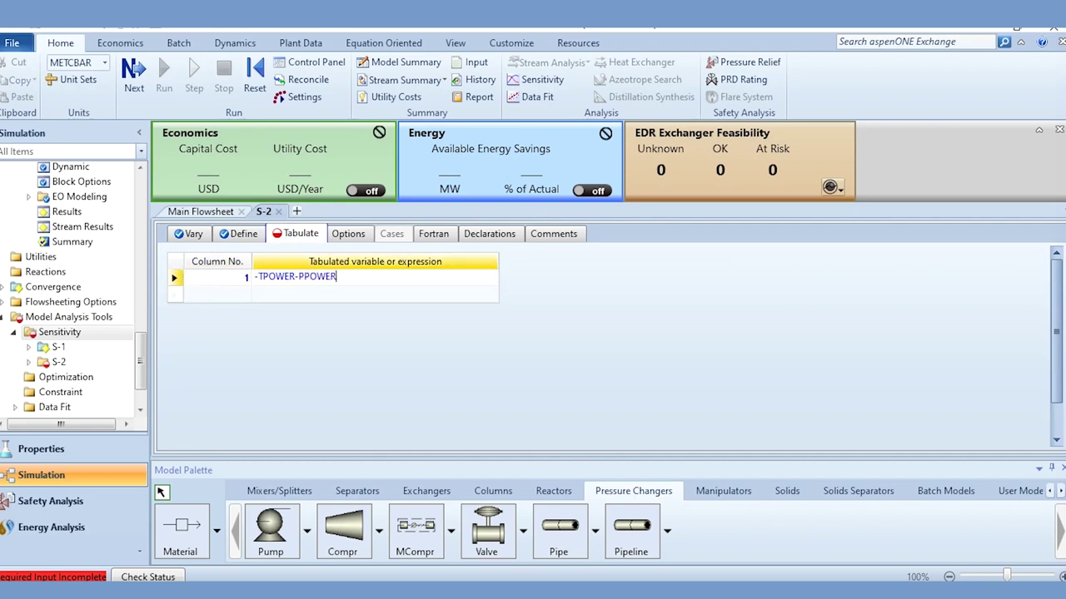
Run the simulation and review the S-2 net power results for all boiler temperature and pressure cases
{"action": "key", "text": "F5"}
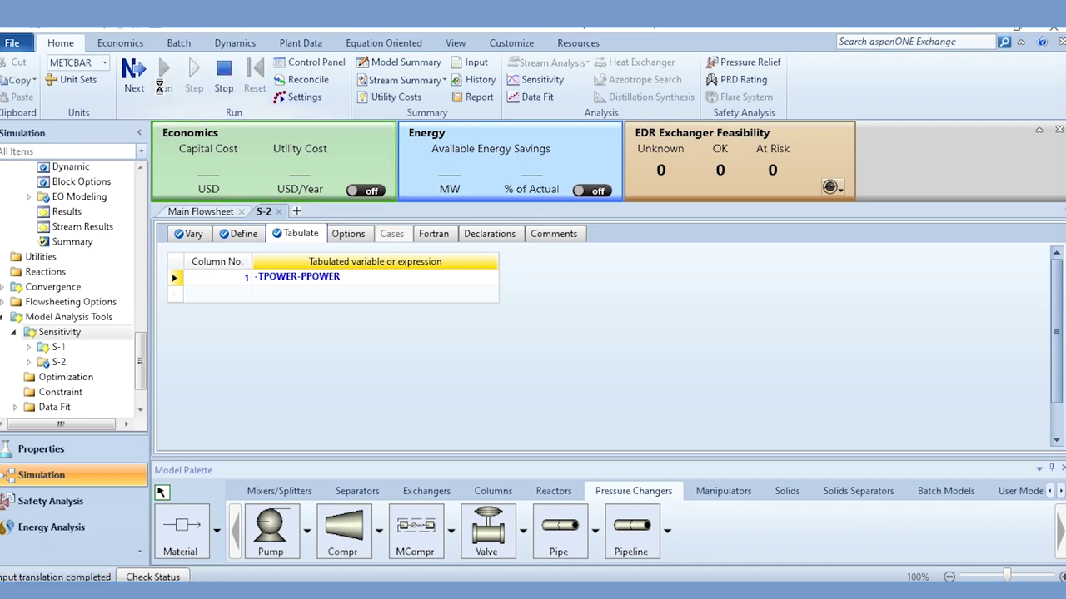
{"action": "left_click", "coordinate": [28, 363]}
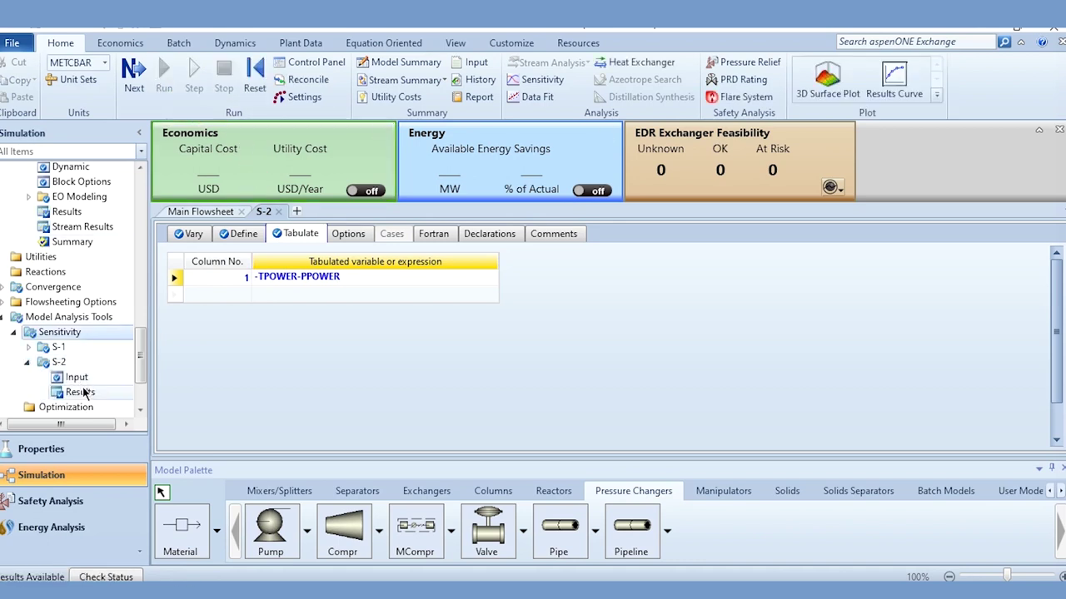
{"action": "double_click", "coordinate": [79, 392]}
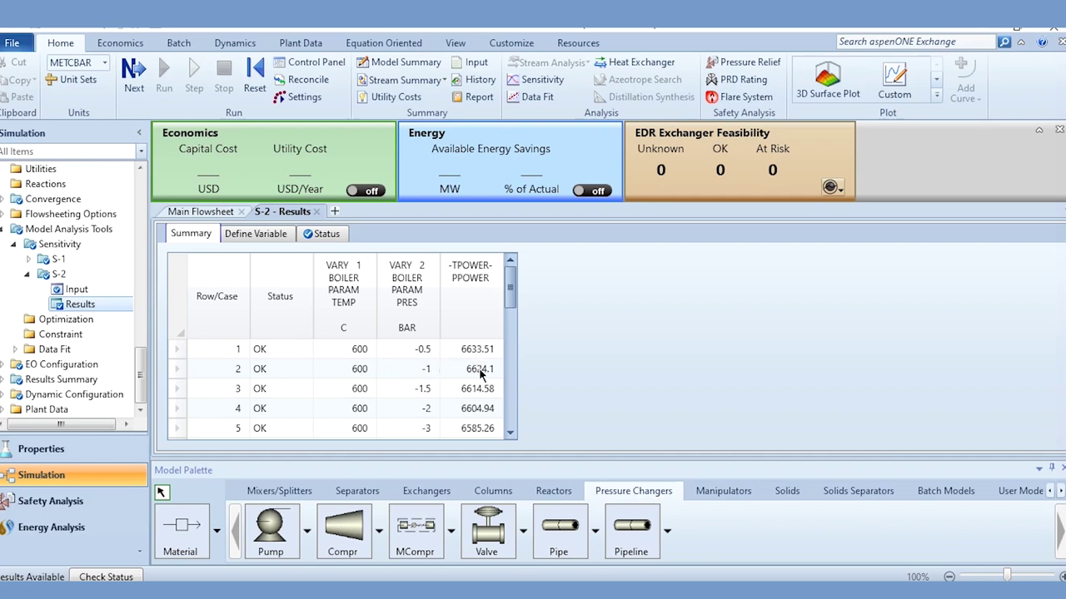
{"action": "scroll", "coordinate": [628, 425], "scroll_direction": "down", "scroll_amount": 2}
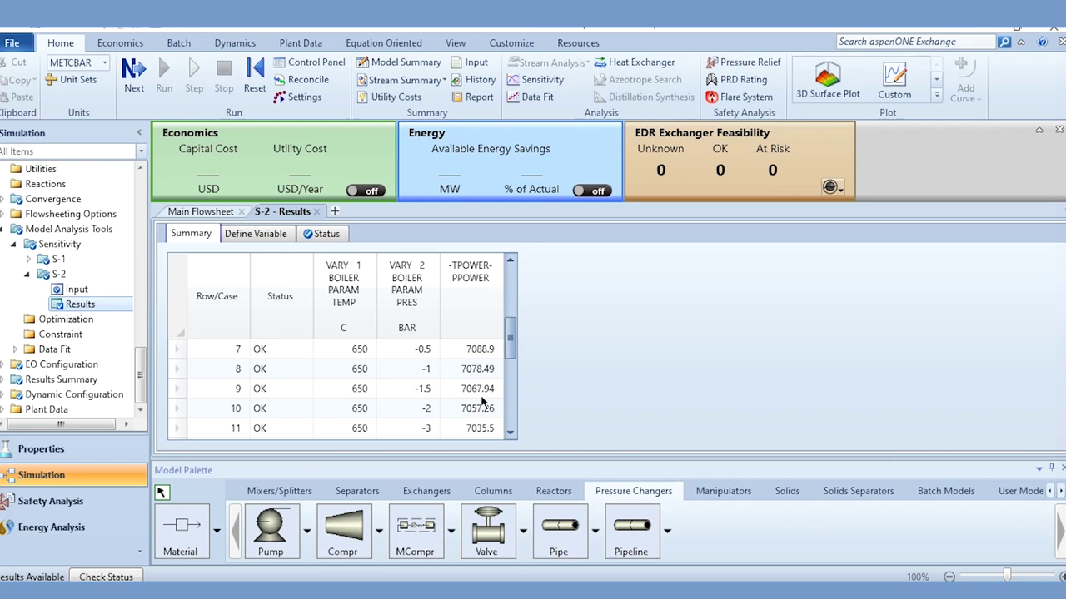
{"action": "scroll", "coordinate": [477, 400], "scroll_direction": "up", "scroll_amount": 2}
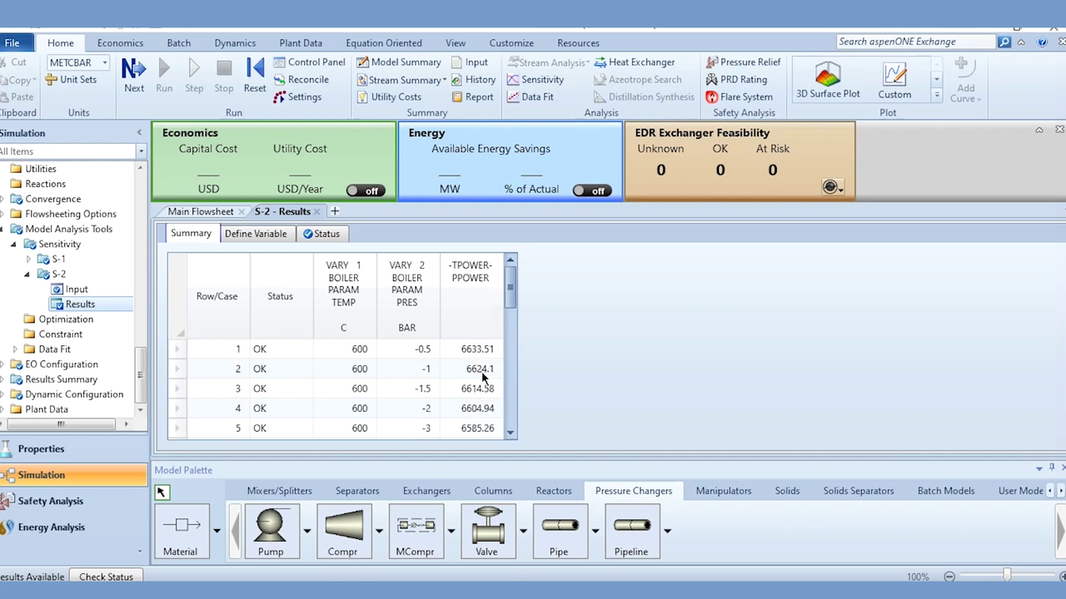
{"action": "scroll", "coordinate": [479, 385], "scroll_direction": "down", "scroll_amount": 1}
{"action": "scroll", "coordinate": [477, 395], "scroll_direction": "down", "scroll_amount": 1}
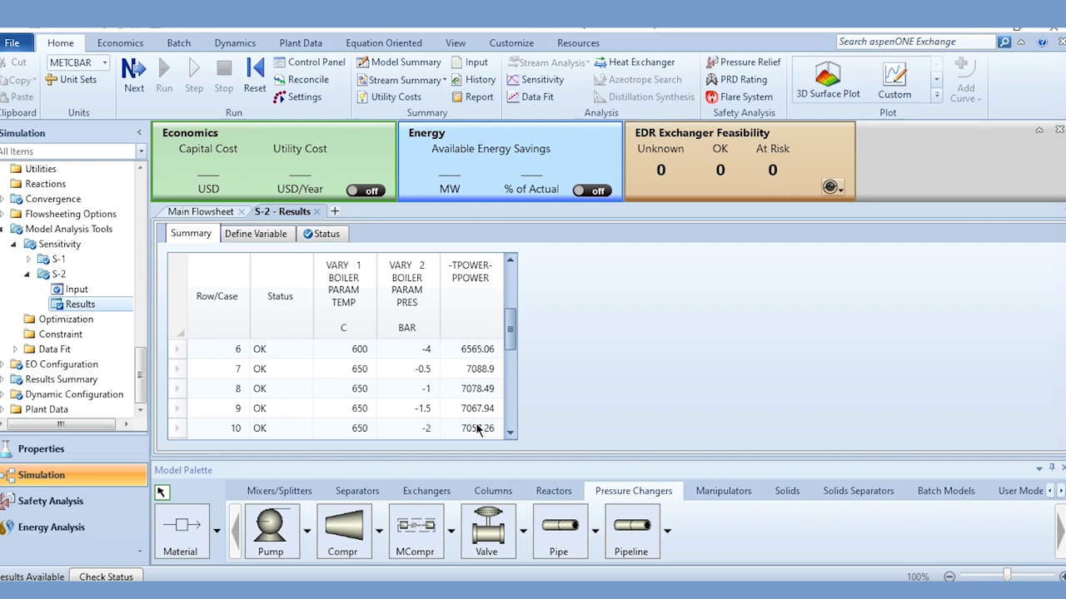
{"action": "scroll", "coordinate": [479, 428], "scroll_direction": "down", "scroll_amount": 3}
{"action": "scroll", "coordinate": [478, 426], "scroll_direction": "down", "scroll_amount": 1}
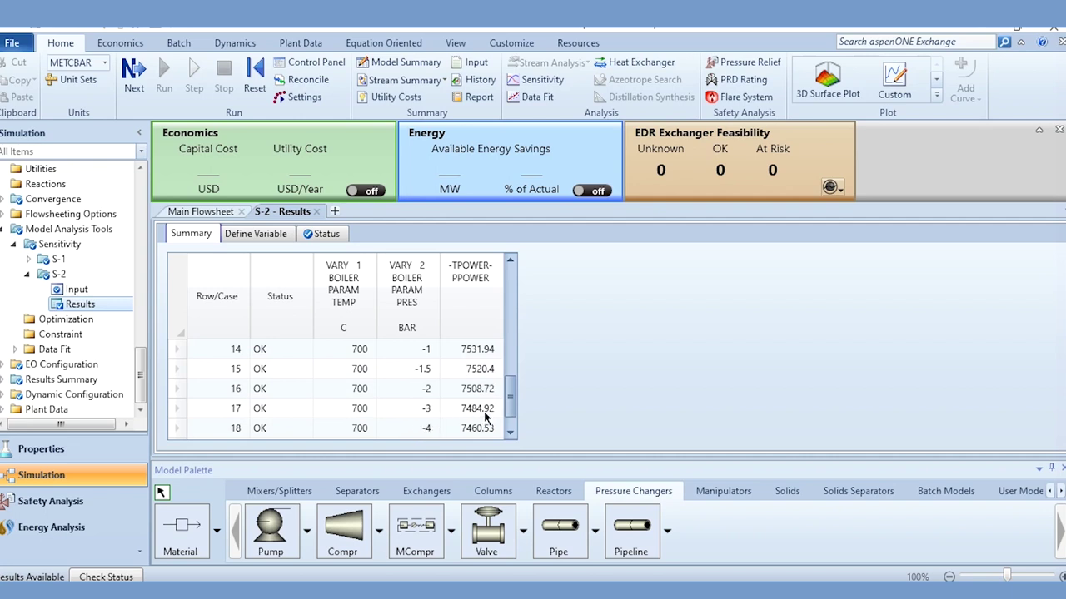
Create a 3D surface plot of -TPOWER-PPOWER against boiler temperature and pressure, and rotate it to show the surface at an angle
{"action": "left_click", "coordinate": [831, 94]}
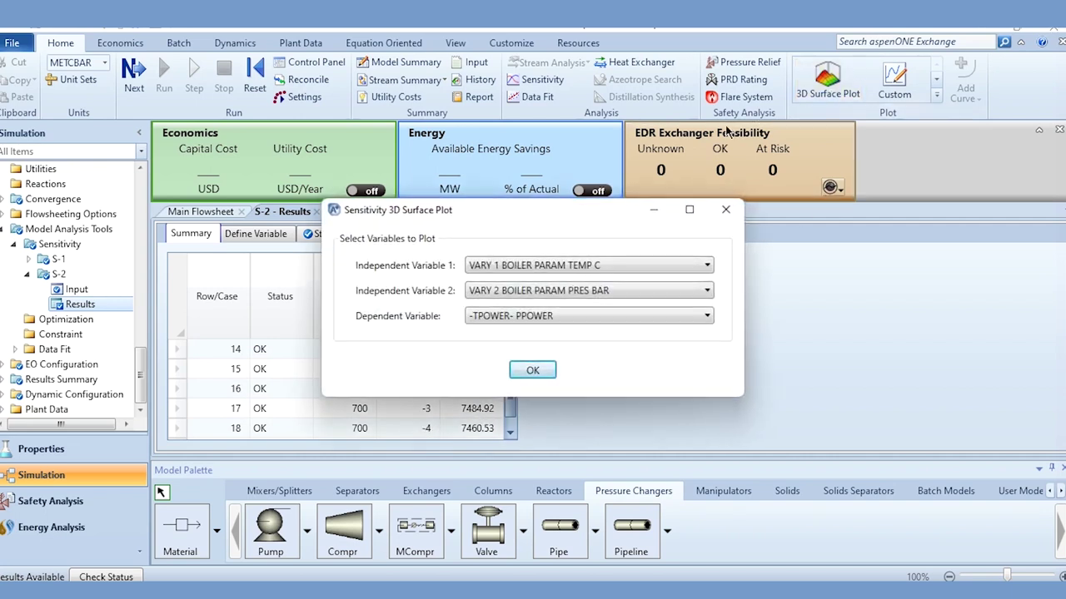
{"action": "left_click", "coordinate": [532, 371]}
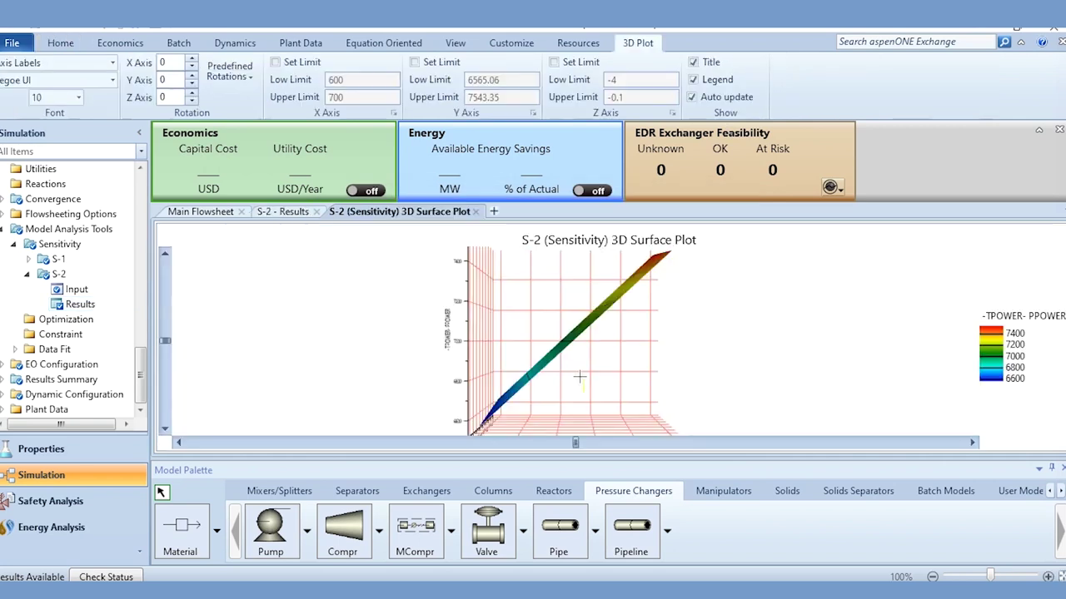
{"action": "left_click_drag", "start_coordinate": [571, 352], "coordinate": [686, 332]}
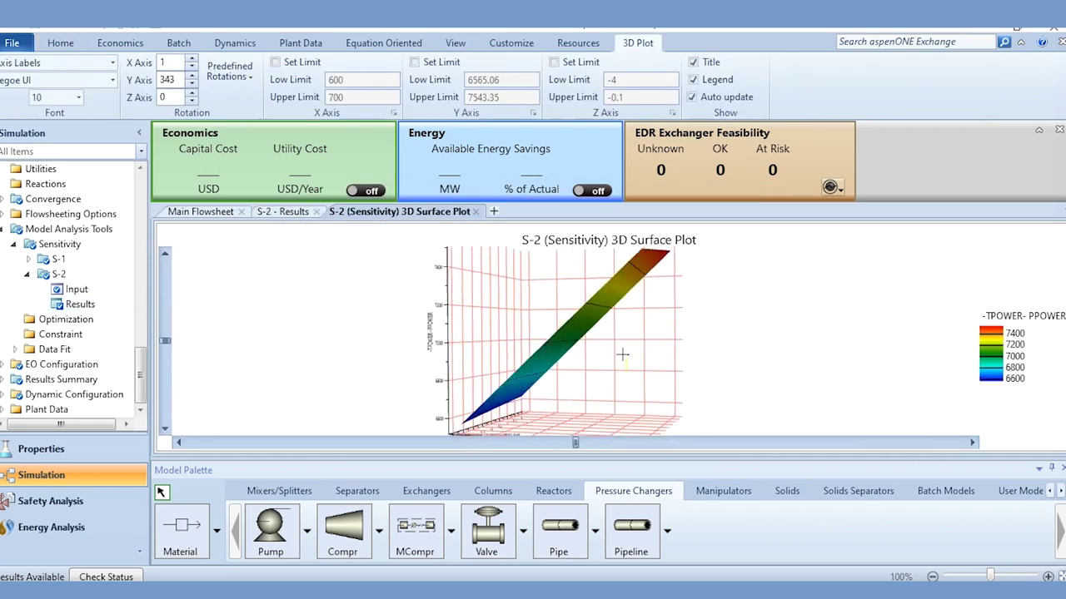